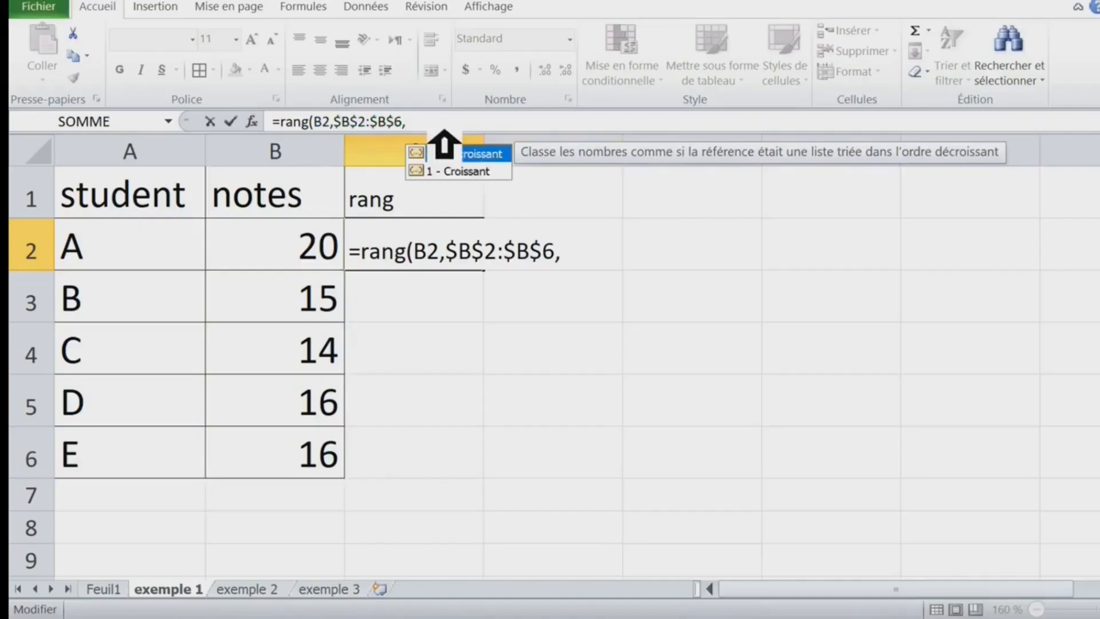
Complete the rank formula in C2 with order 0 (descending) and fill it down through C6.
{"action": "type", "text": "0"}
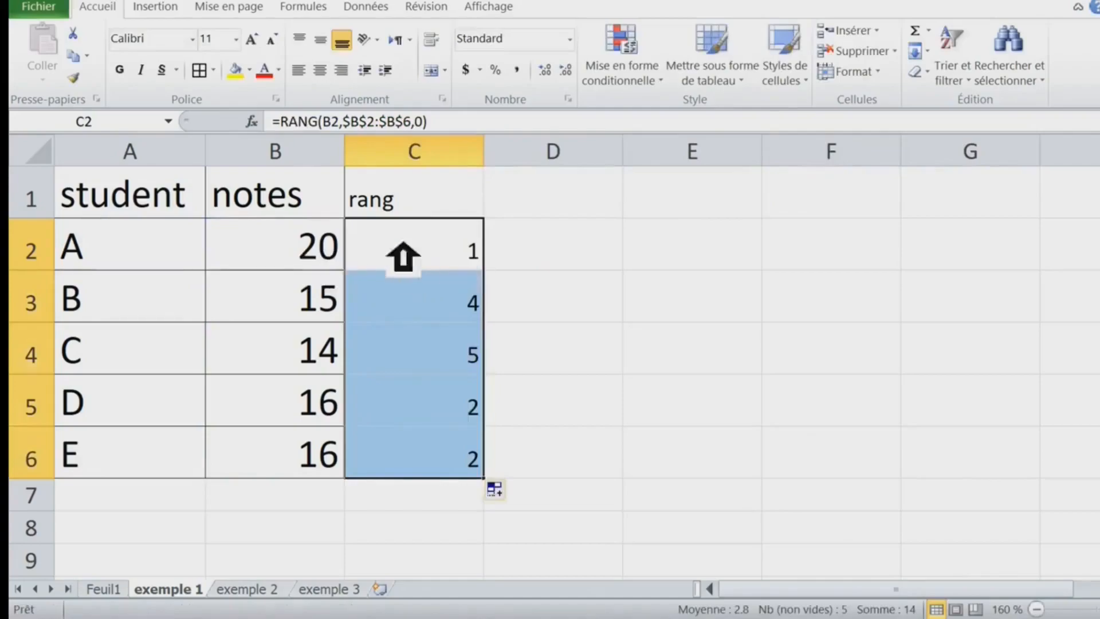
{"action": "left_click_drag", "start_coordinate": [321, 245], "coordinate": [435, 459]}
{"action": "left_click_drag", "start_coordinate": [435, 246], "coordinate": [428, 435]}
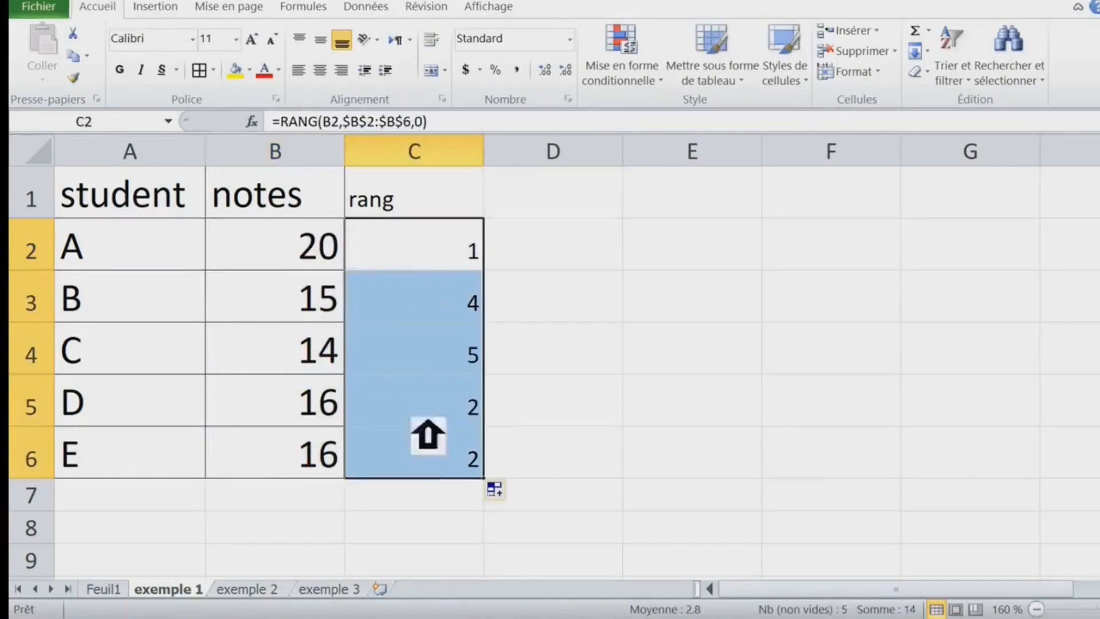
Compare the students' notes in column B with their ranks in column C, including the tied students D and E.
{"action": "left_click", "coordinate": [323, 266]}
{"action": "left_click", "coordinate": [318, 303]}
{"action": "left_click", "coordinate": [316, 350]}
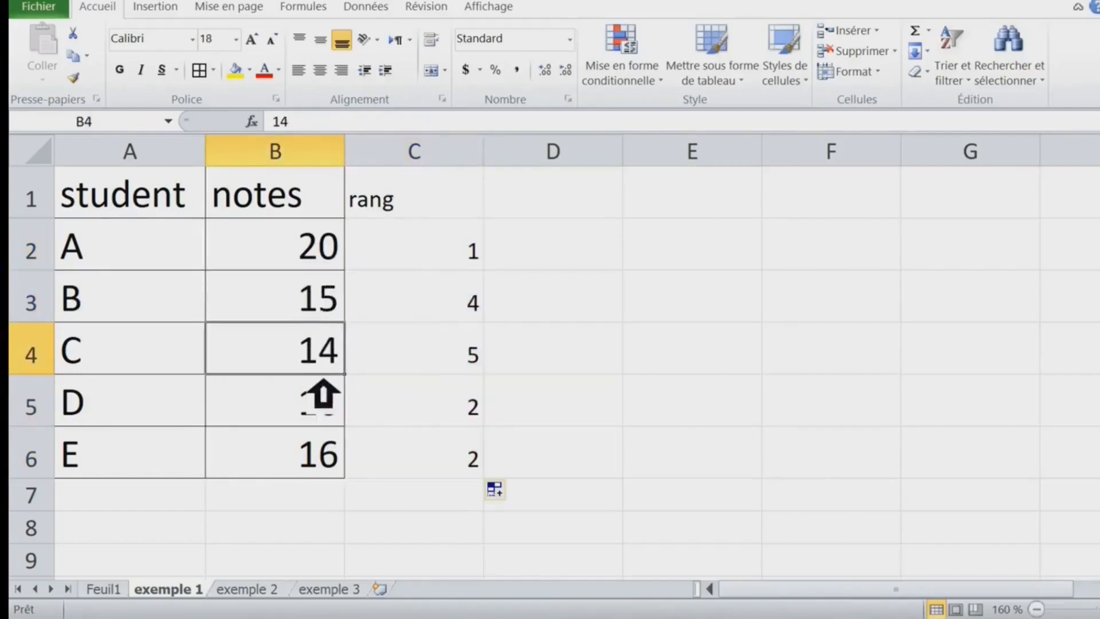
{"action": "left_click", "coordinate": [450, 413]}
{"action": "left_click_drag", "start_coordinate": [297, 412], "coordinate": [435, 417]}
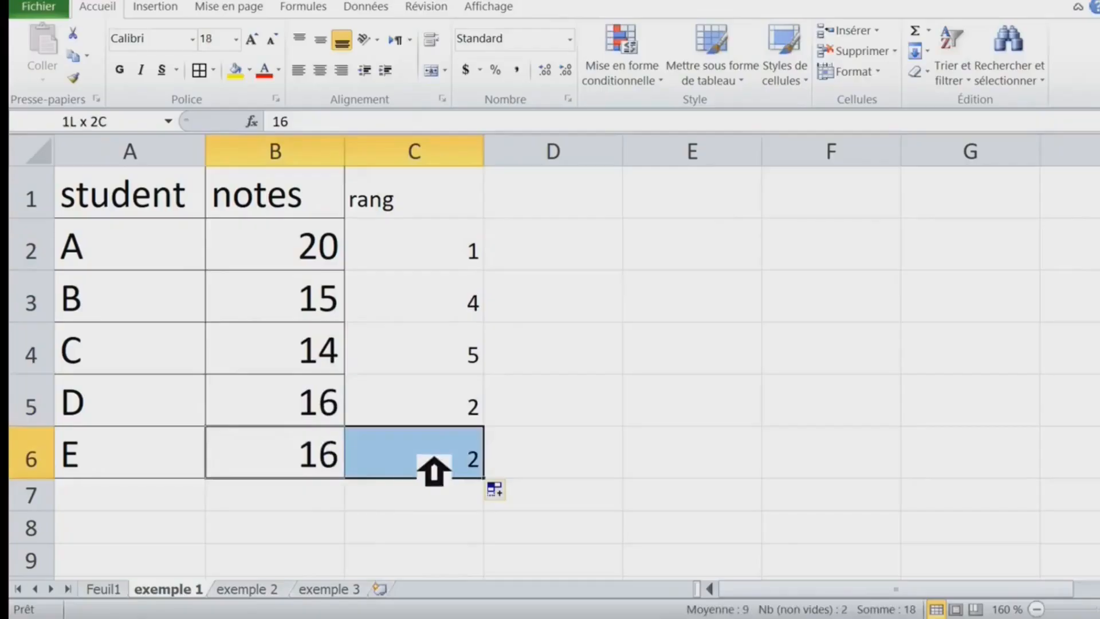
{"action": "left_click_drag", "start_coordinate": [449, 466], "coordinate": [454, 456]}
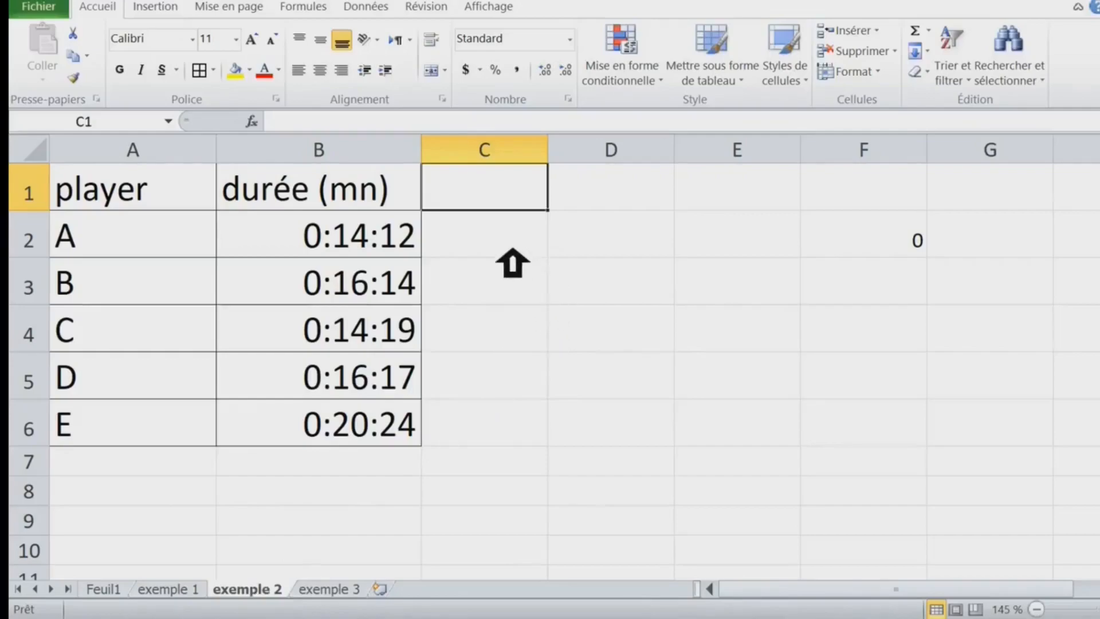
On the exemple 2 sheet, enter the header rang in cell C1 beside the durations.
{"action": "left_click", "coordinate": [513, 248]}
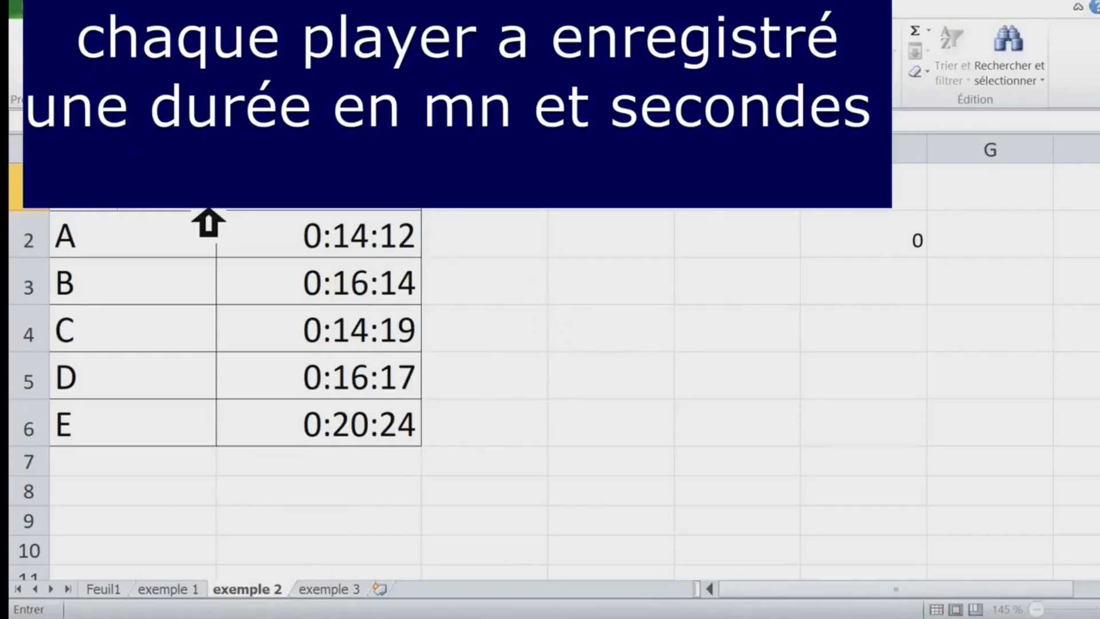
{"action": "left_click", "coordinate": [400, 240]}
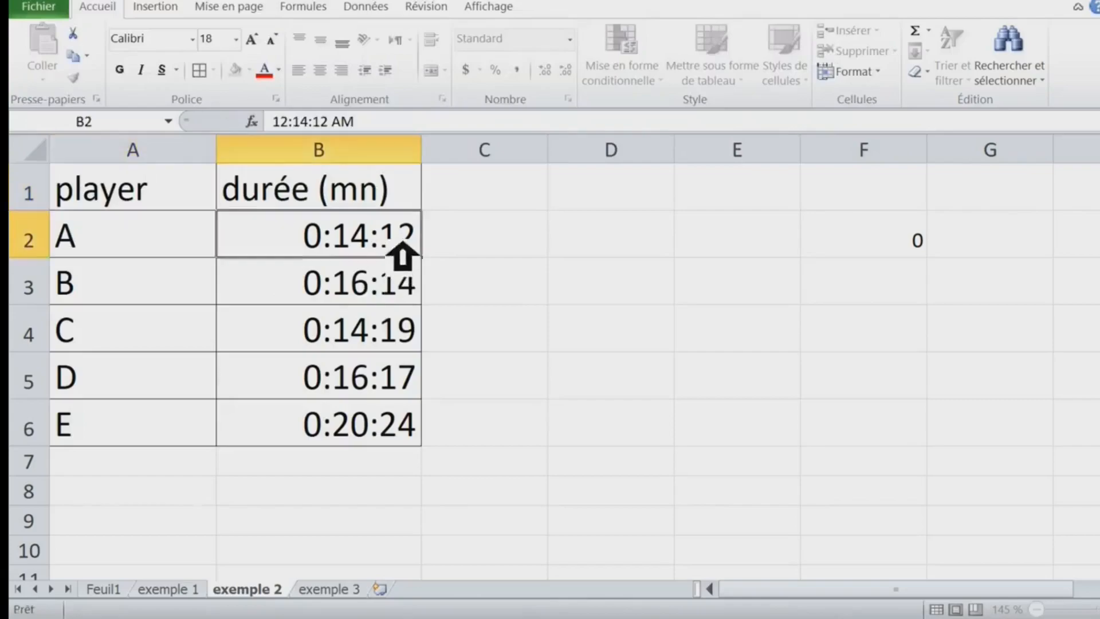
{"action": "left_click", "coordinate": [507, 245]}
{"action": "left_click", "coordinate": [508, 200]}
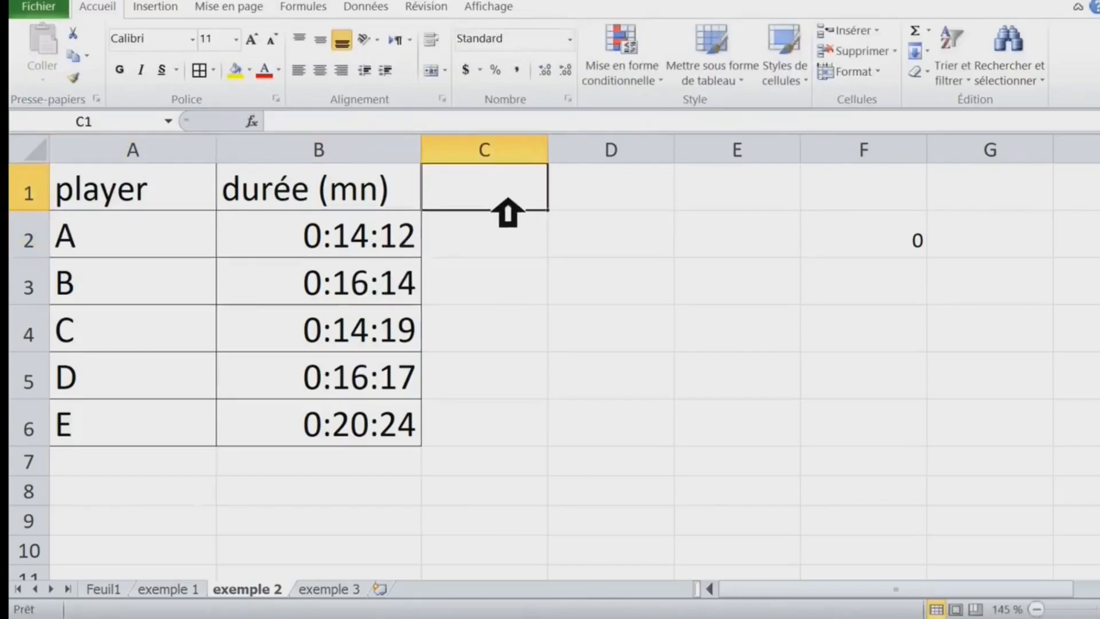
{"action": "type", "text": "rang"}
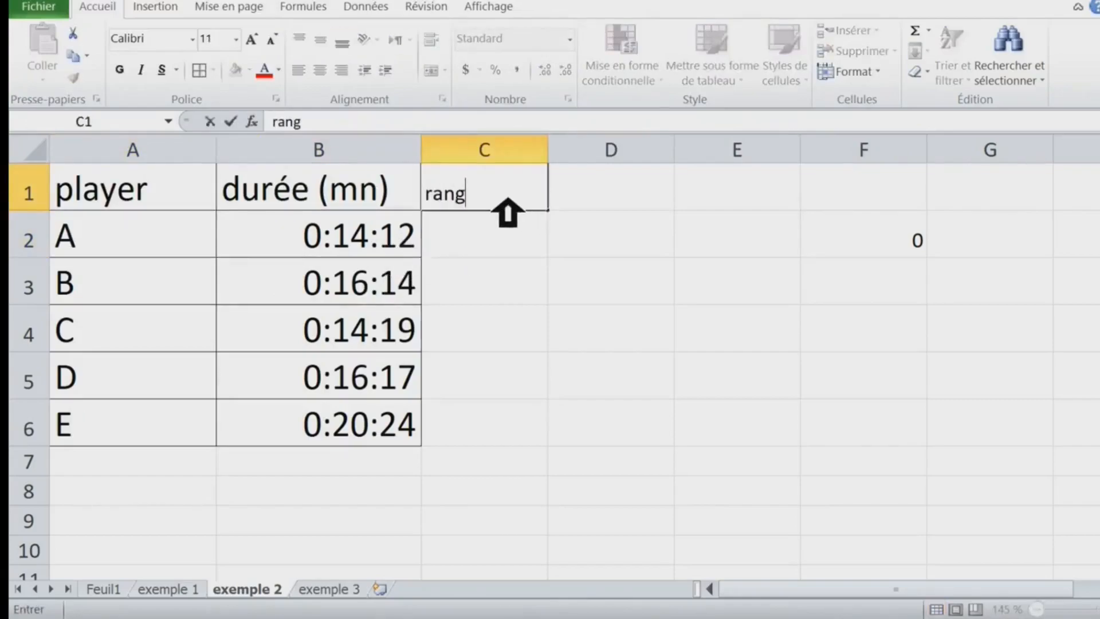
Start a RANG formula in C2 that ranks B2 against the locked absolute range $B$2:$B$6.
{"action": "left_click", "coordinate": [483, 248]}
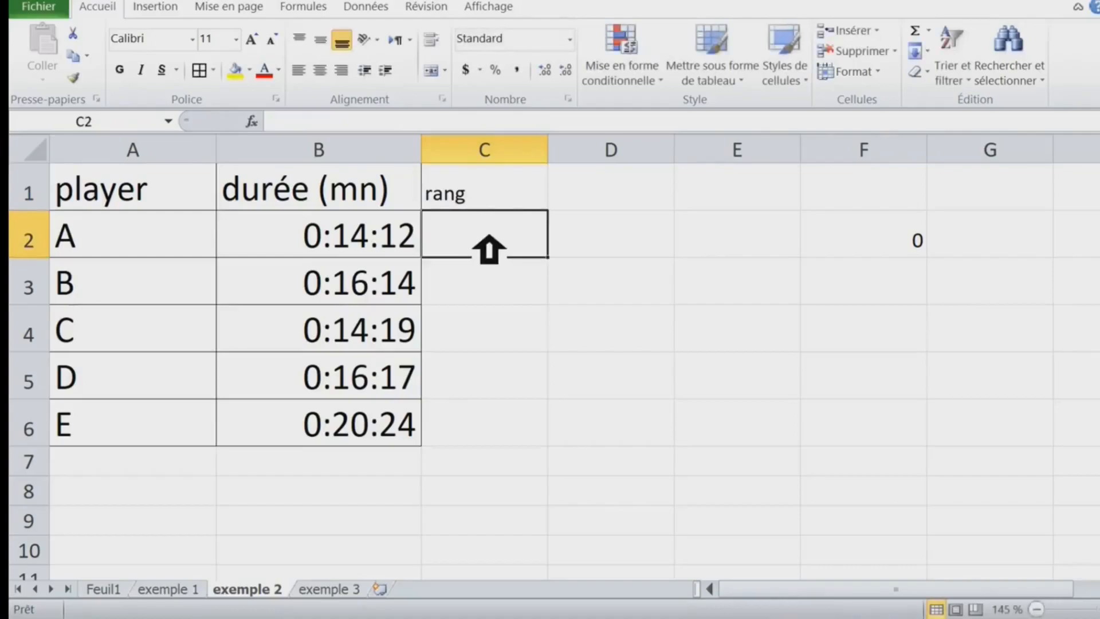
{"action": "type", "text": "=rang"}
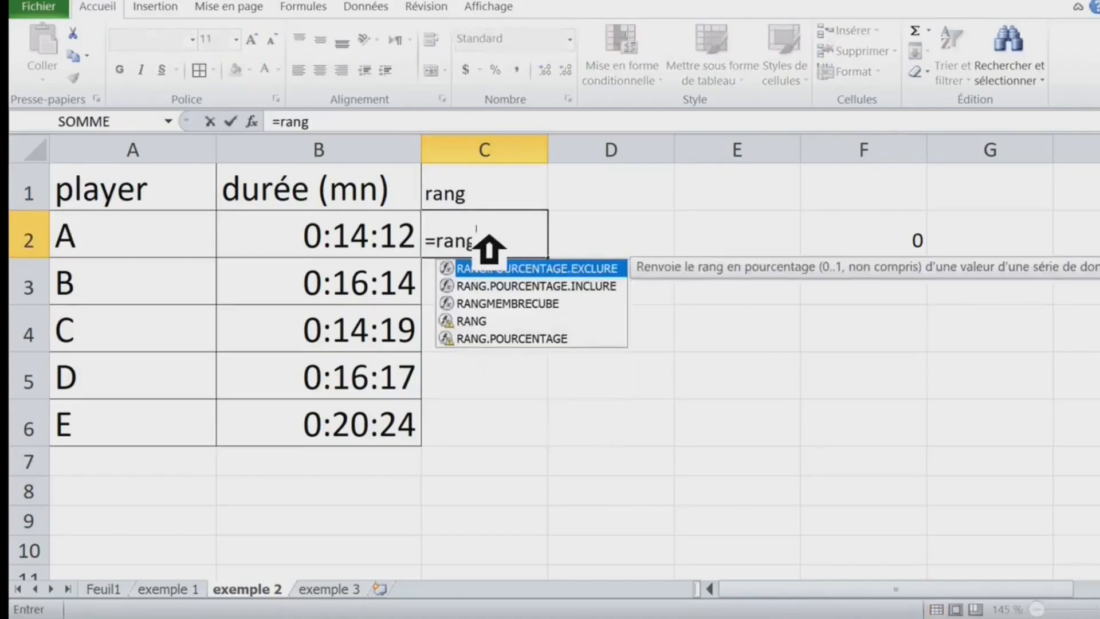
{"action": "type", "text": "("}
{"action": "left_click", "coordinate": [353, 236]}
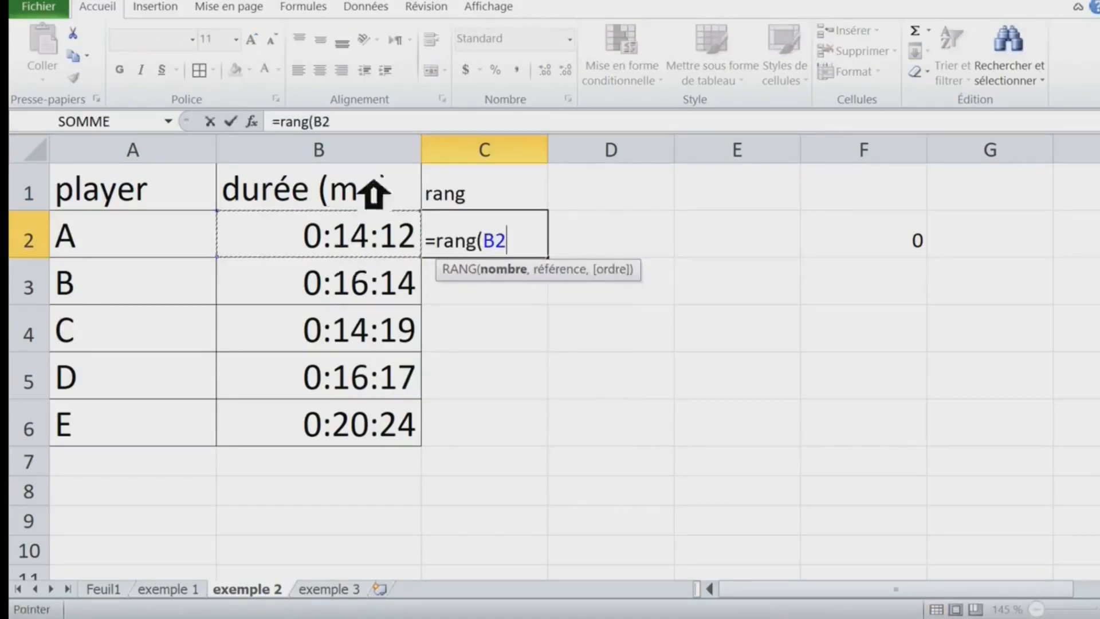
{"action": "type", "text": ";"}
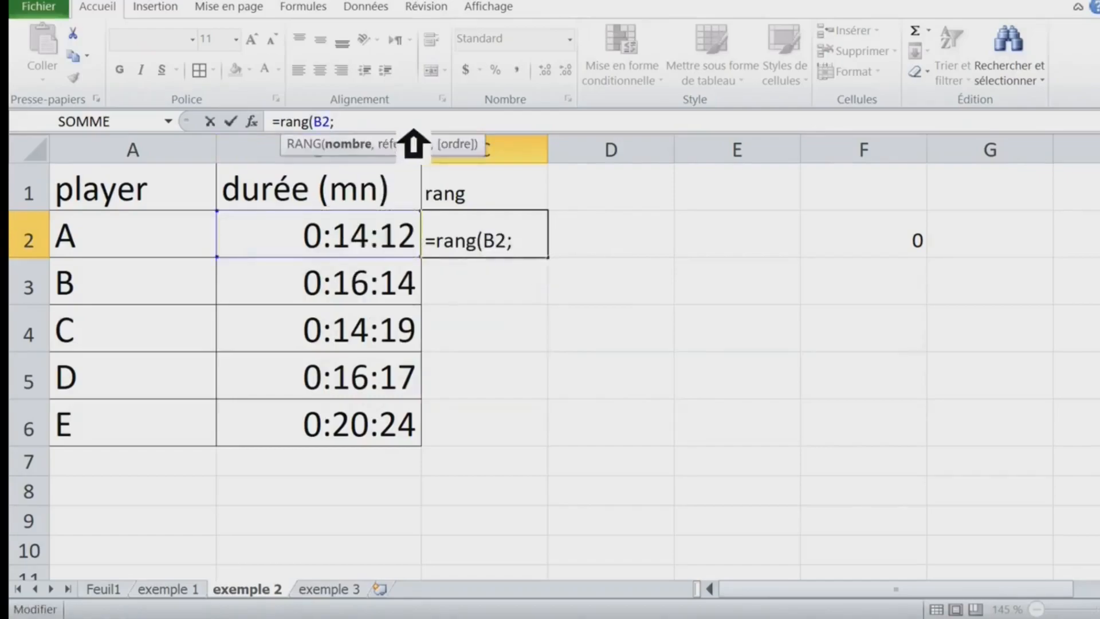
{"action": "key", "text": "BackSpace"}
{"action": "type", "text": ","}
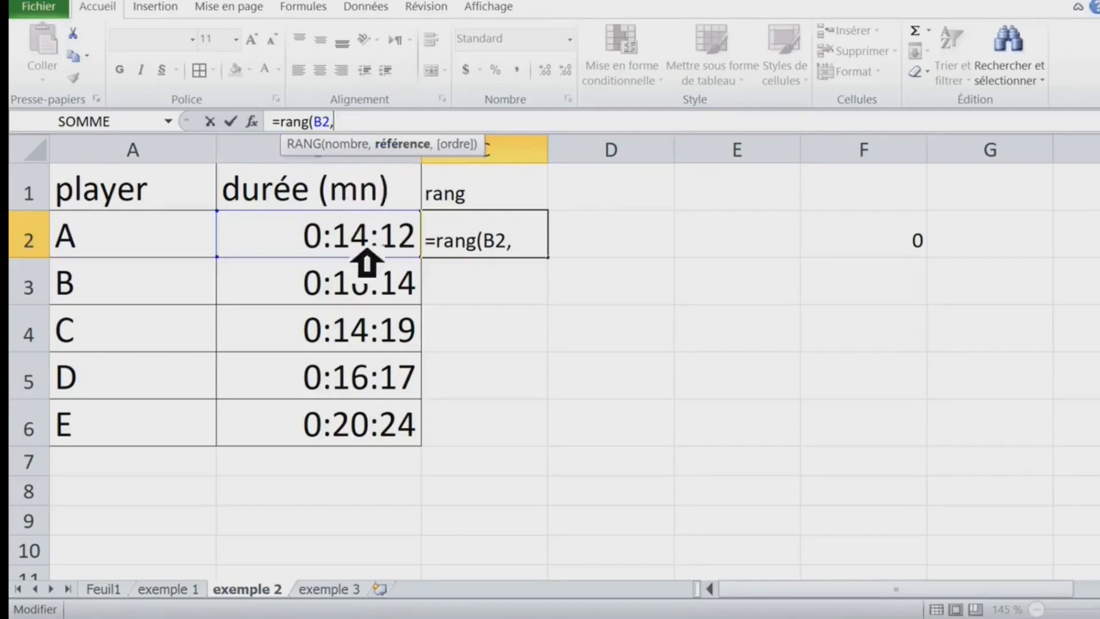
{"action": "left_click_drag", "start_coordinate": [317, 245], "coordinate": [319, 430]}
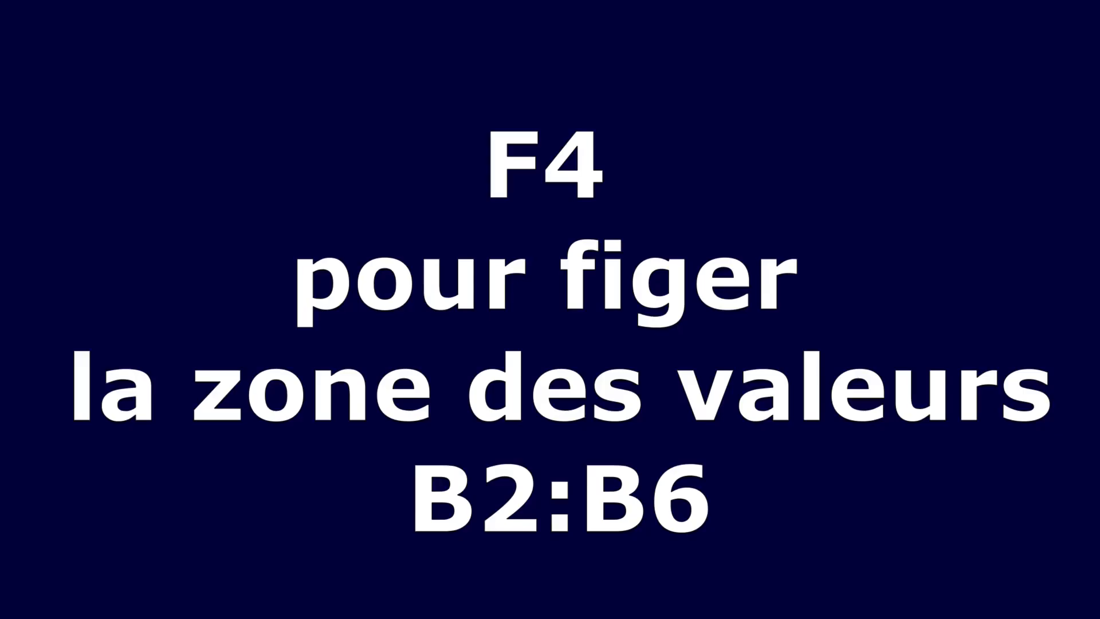
{"action": "key", "text": "F4"}
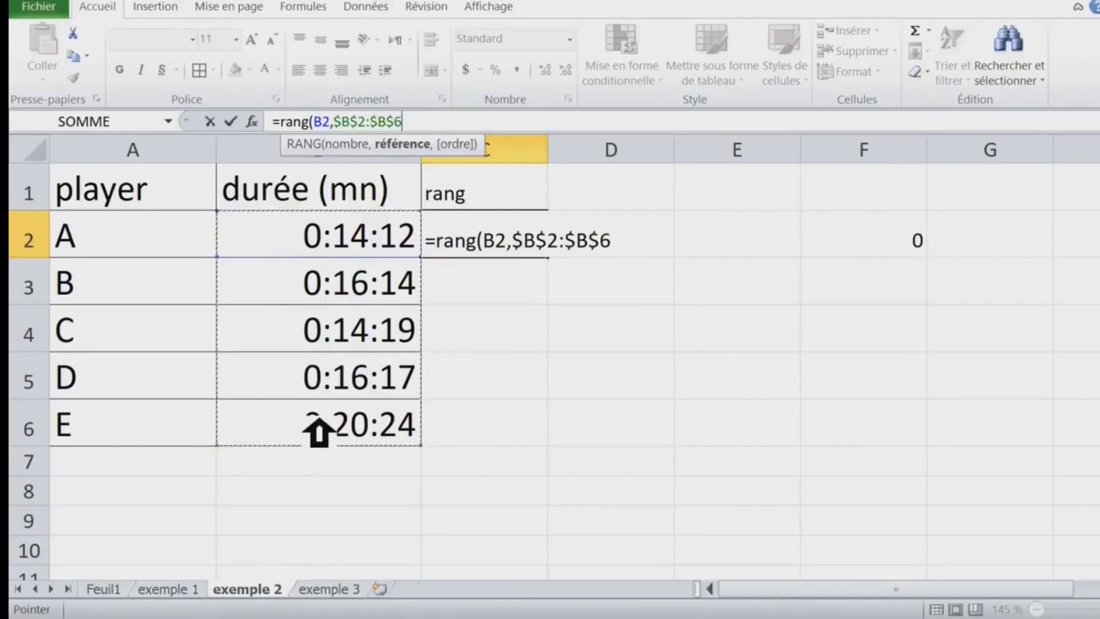
Complete the C2 rank formula with order 1 (Croissant) and fill it down through C6.
{"action": "type", "text": ";"}
{"action": "type", "text": ","}
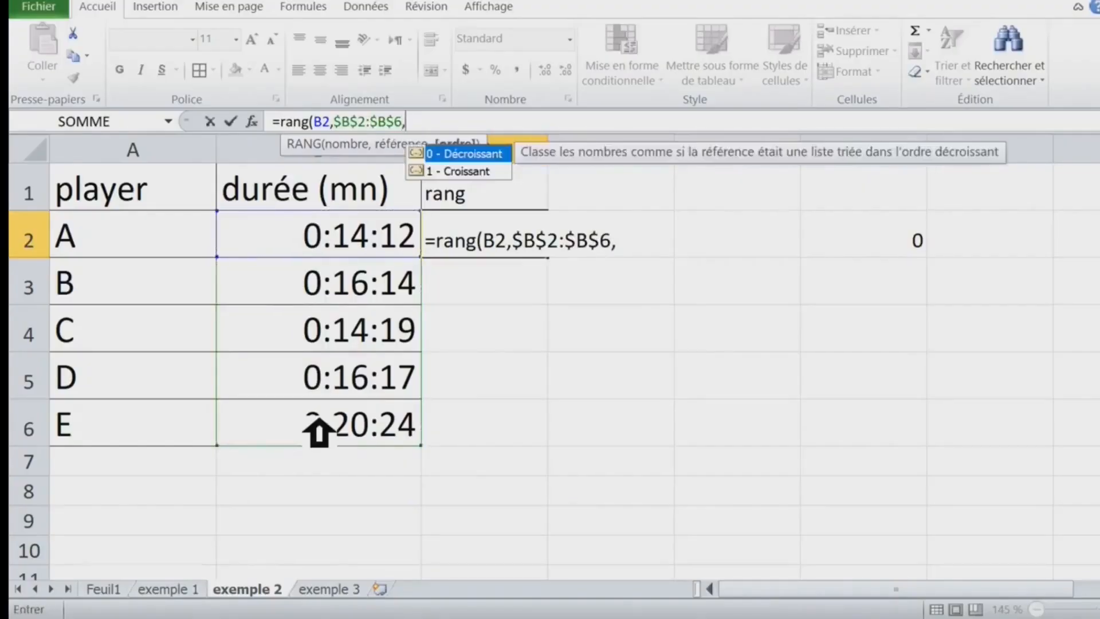
{"action": "left_click", "coordinate": [487, 173]}
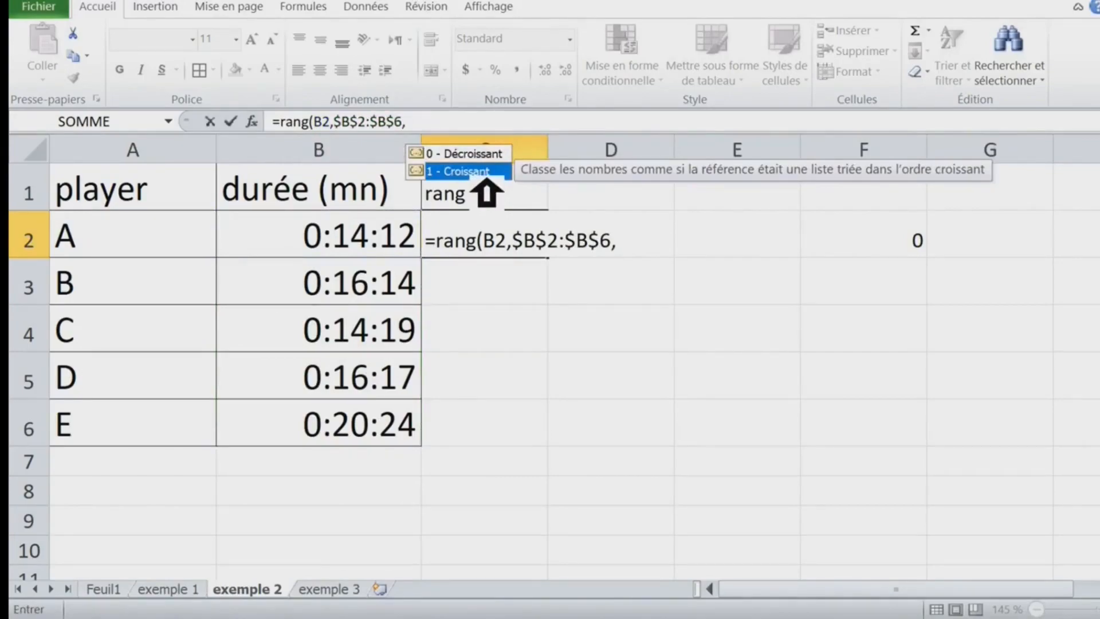
{"action": "double_click", "coordinate": [487, 177]}
{"action": "type", "text": ")"}
{"action": "key", "text": "Return"}
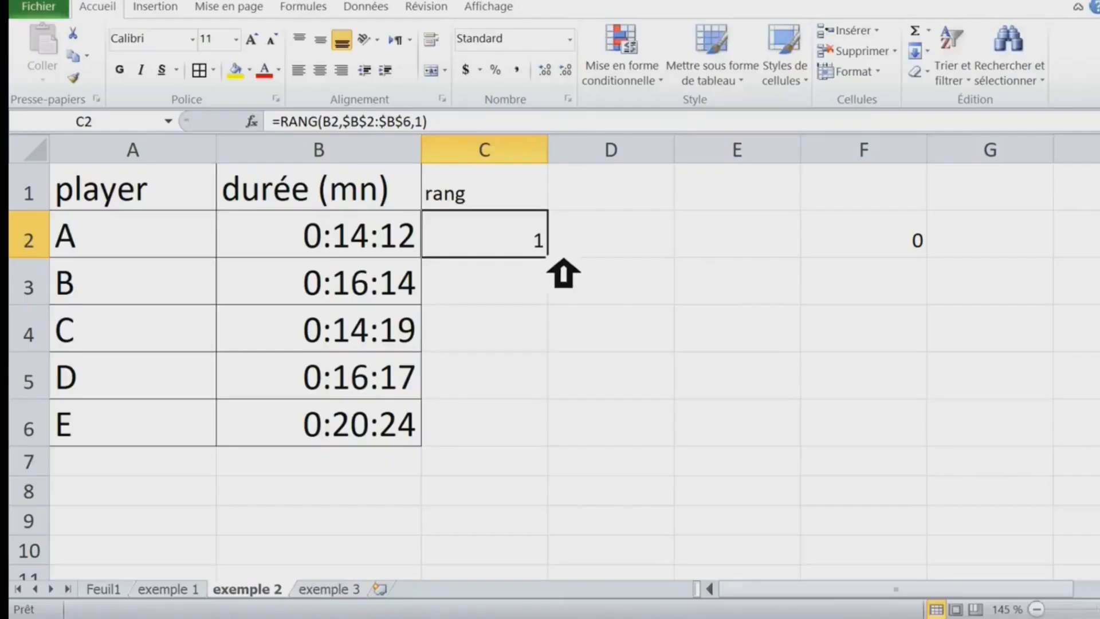
{"action": "double_click", "coordinate": [548, 256]}
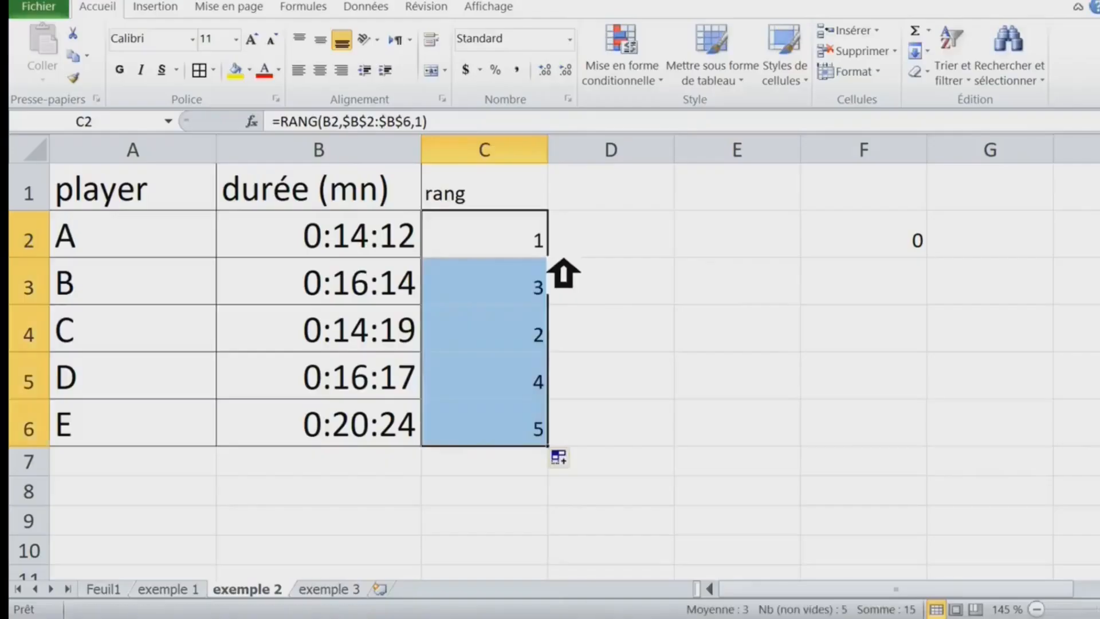
Compare the players' durations with their ranks, checking the slowest player E and the fastest player A.
{"action": "left_click", "coordinate": [352, 430]}
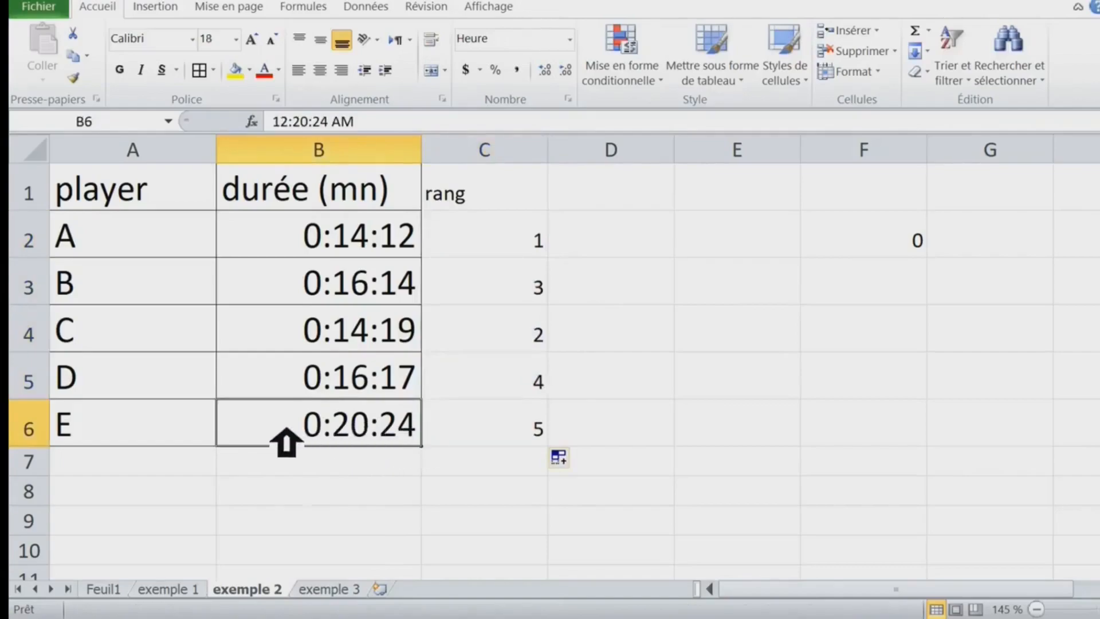
{"action": "left_click_drag", "start_coordinate": [530, 439], "coordinate": [263, 437]}
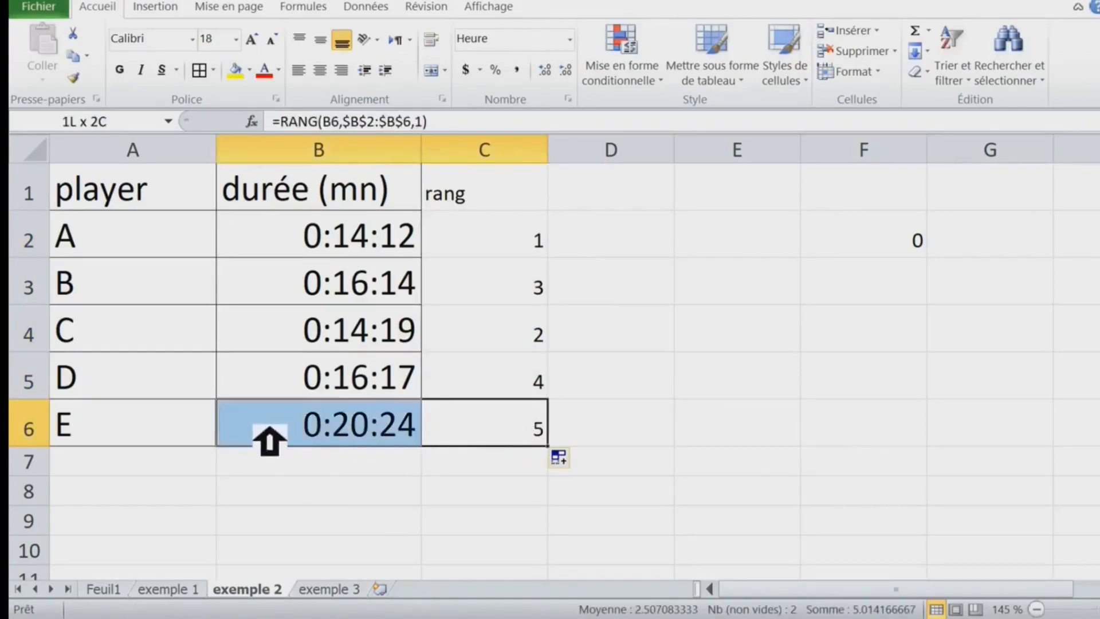
{"action": "left_click", "coordinate": [346, 243]}
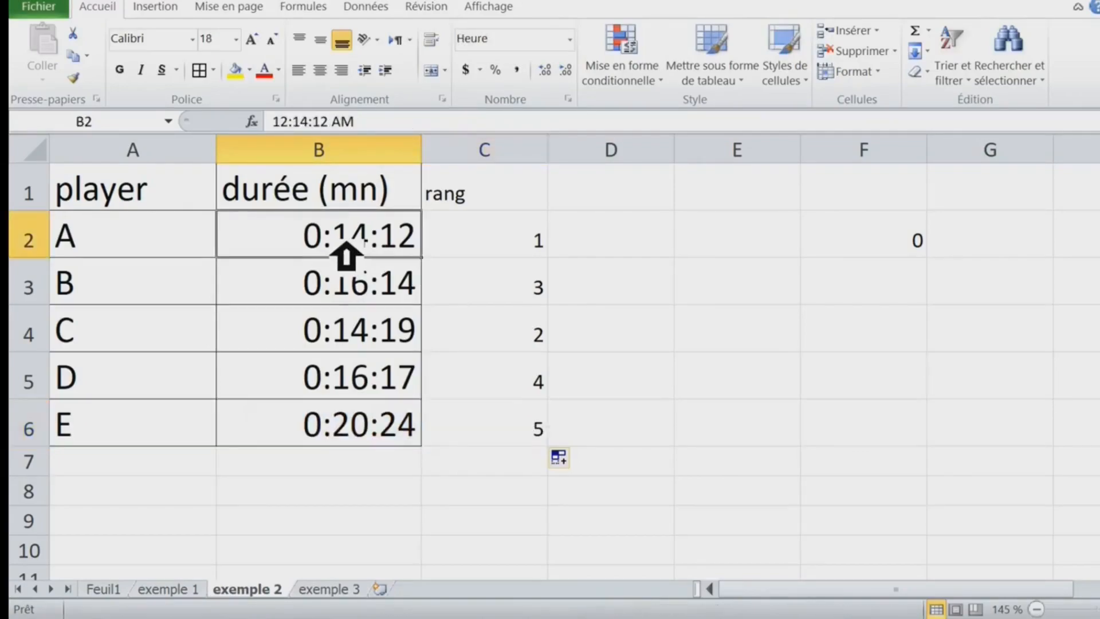
{"action": "left_click", "coordinate": [493, 256]}
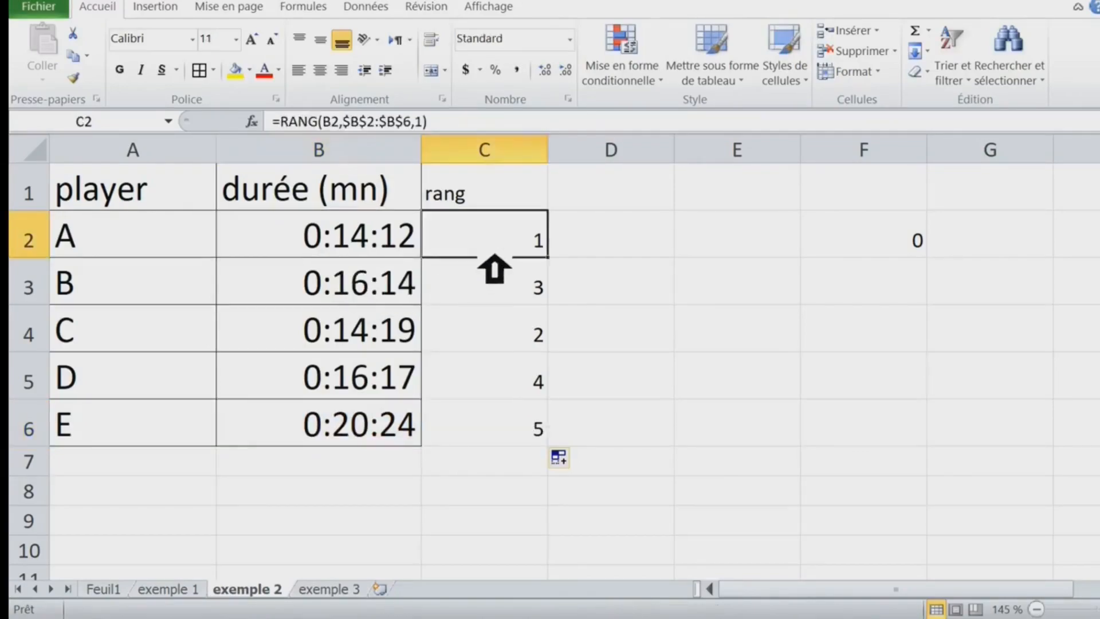
{"action": "left_click", "coordinate": [512, 341]}
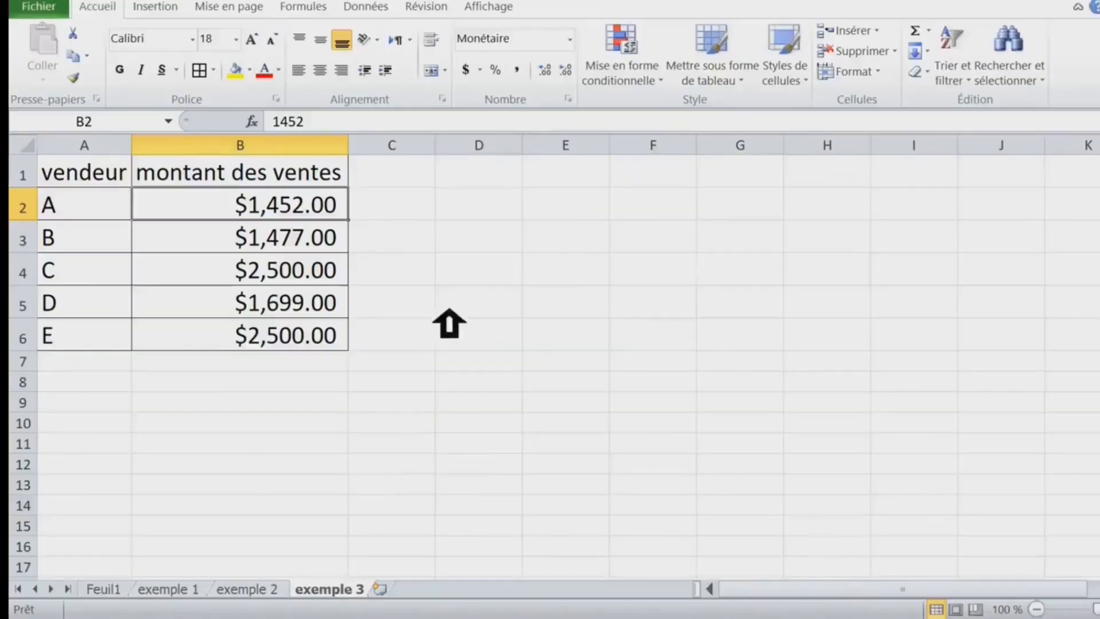
On the exemple 3 sheet, enter the header rang in C1, widening column C and minimizing the ribbon.
{"action": "left_click", "coordinate": [392, 236]}
{"action": "left_click", "coordinate": [92, 172]}
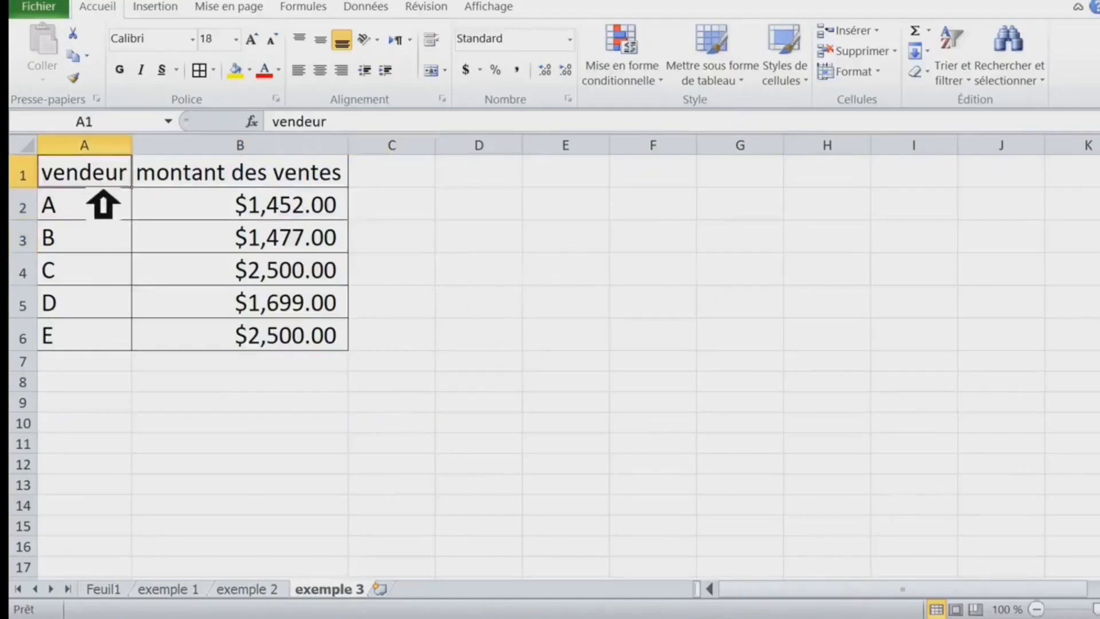
{"action": "left_click_drag", "start_coordinate": [98, 212], "coordinate": [102, 318]}
{"action": "left_click", "coordinate": [244, 210]}
{"action": "left_click", "coordinate": [269, 297]}
{"action": "left_click", "coordinate": [422, 212]}
{"action": "left_click_drag", "start_coordinate": [435, 145], "coordinate": [511, 146]}
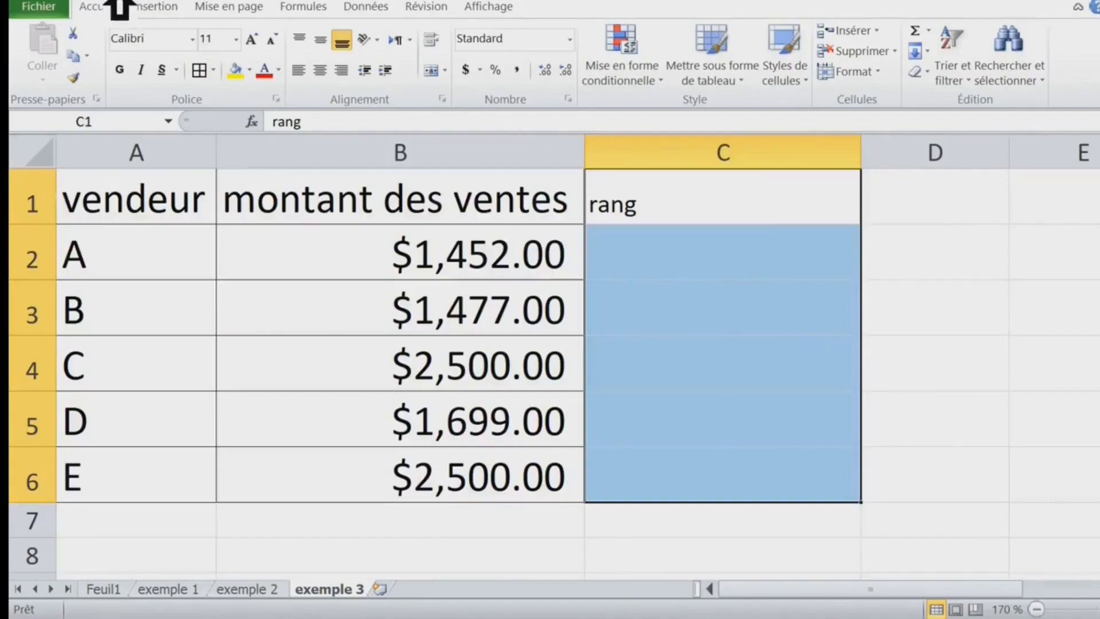
{"action": "double_click", "coordinate": [119, 8]}
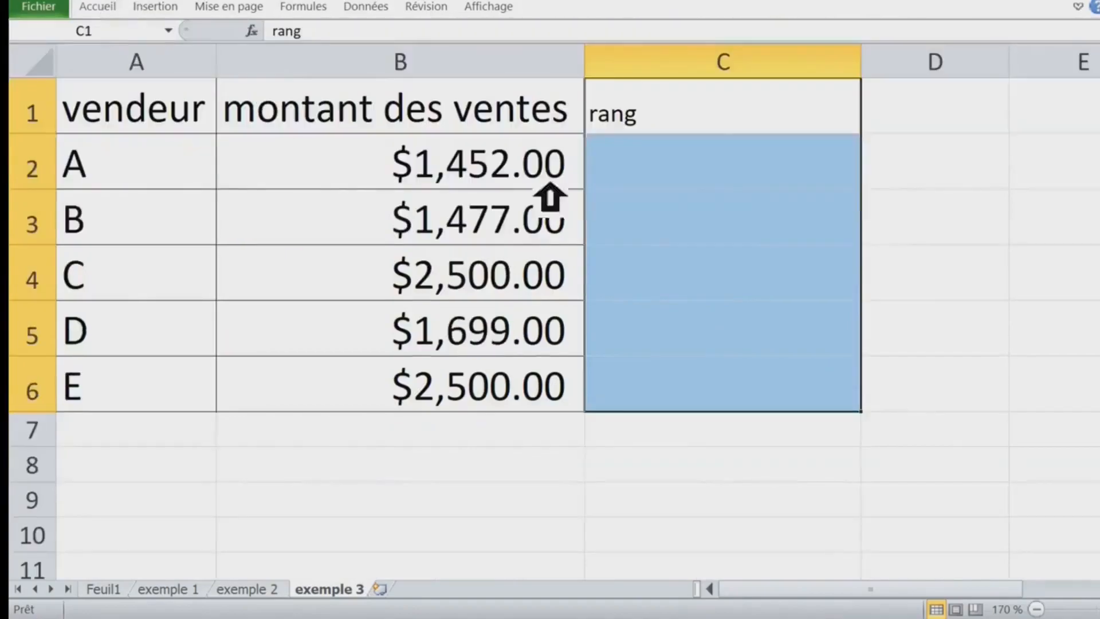
Start a RANG formula in C2 that ranks B2 against the locked absolute range $B$2:$B$6.
{"action": "left_click", "coordinate": [669, 175]}
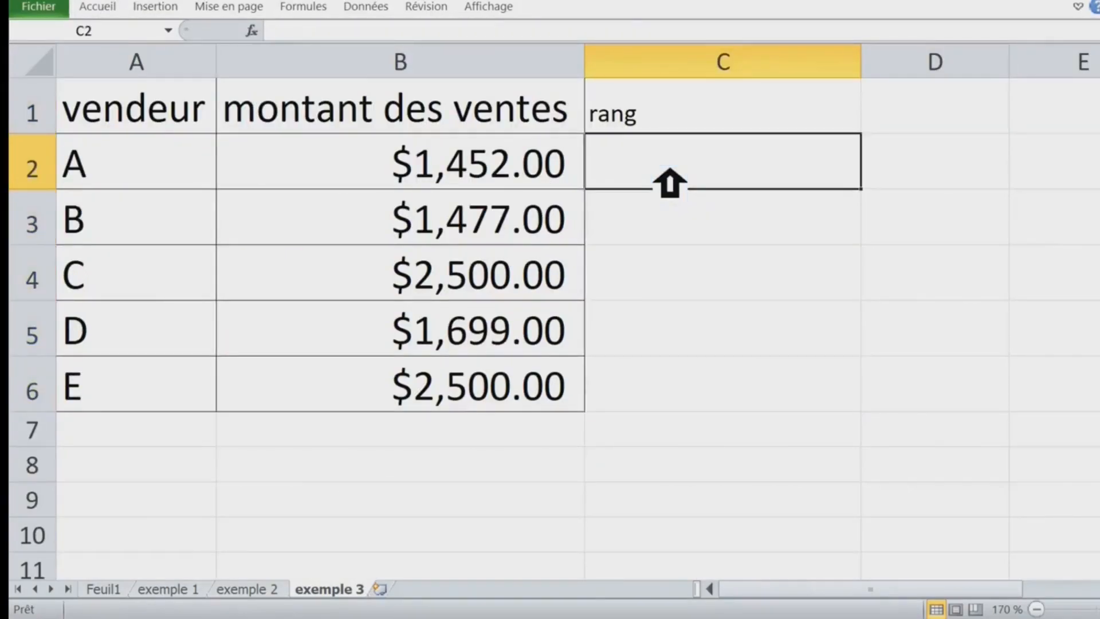
{"action": "type", "text": "=rang"}
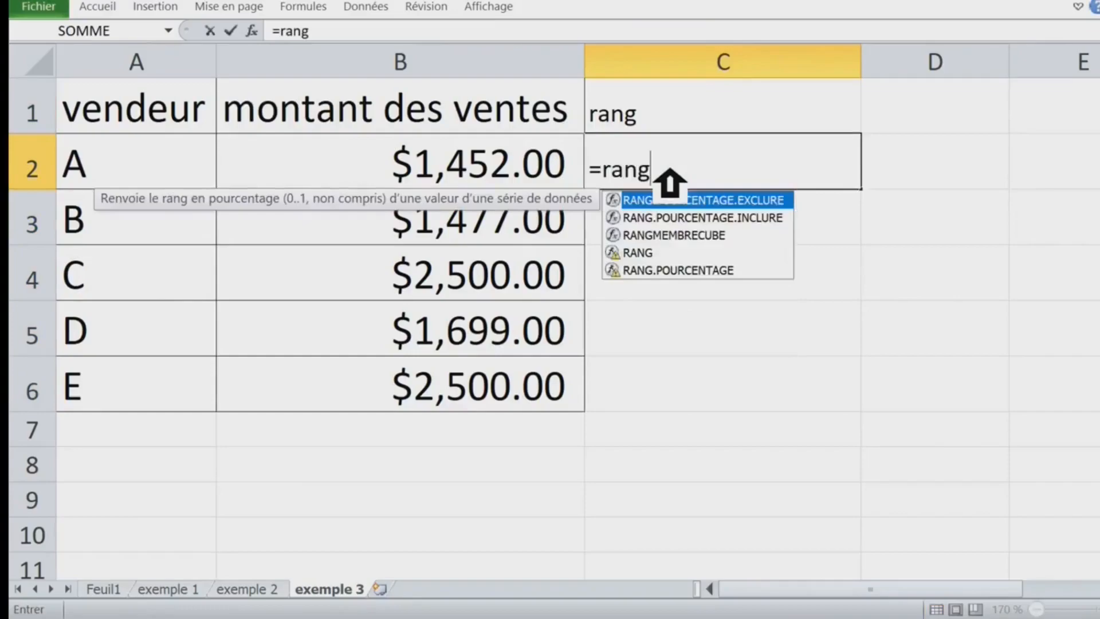
{"action": "type", "text": "("}
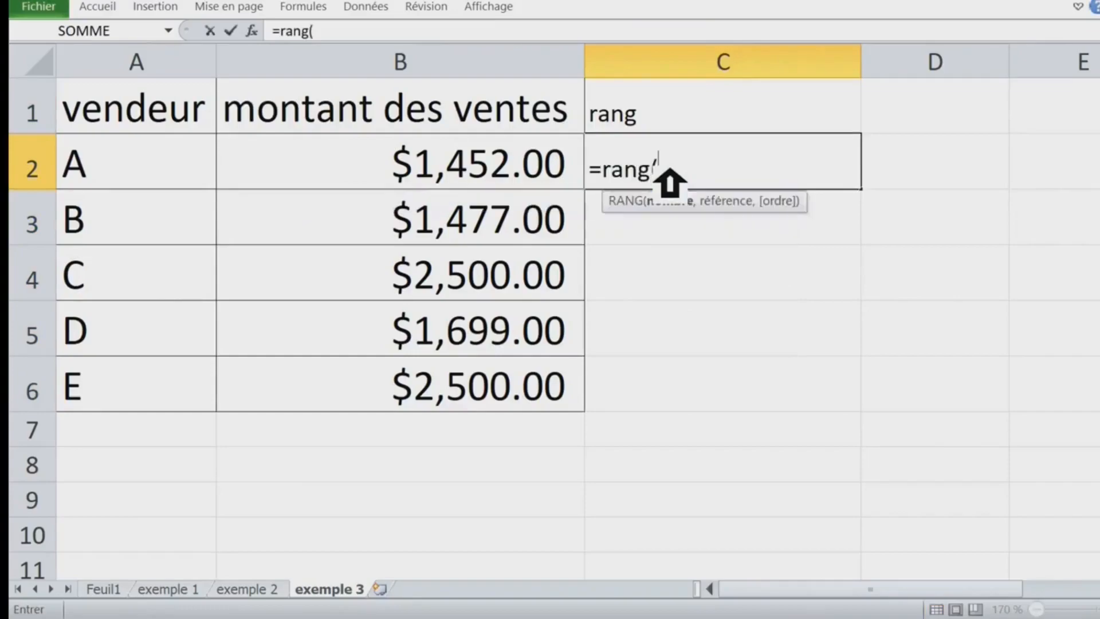
{"action": "left_click", "coordinate": [445, 172]}
{"action": "type", "text": ";"}
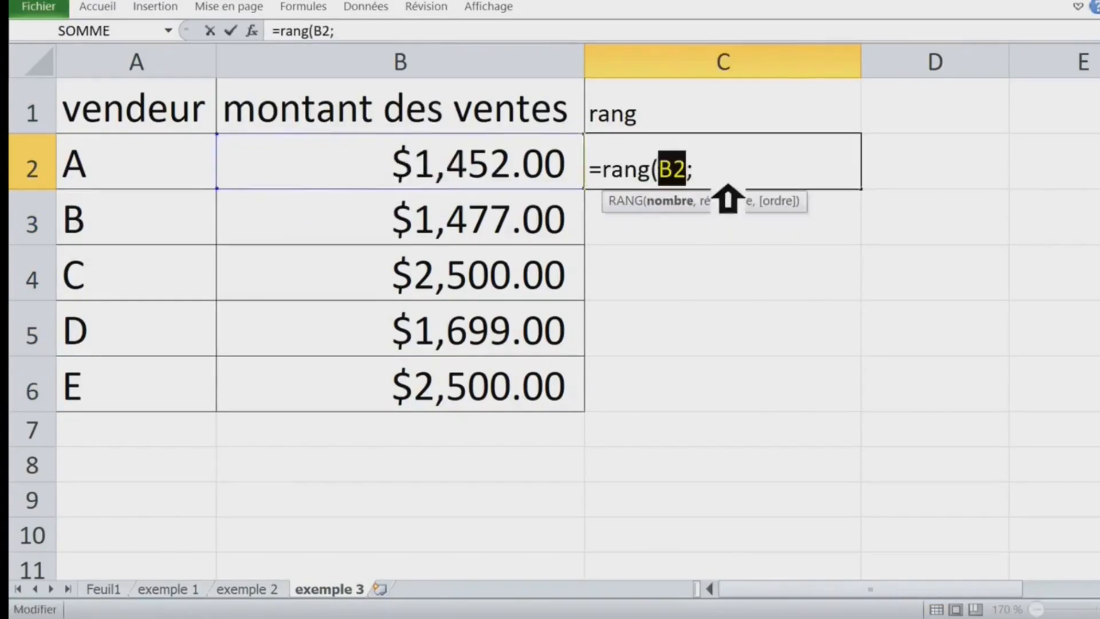
{"action": "key", "text": "BackSpace"}
{"action": "type", "text": ","}
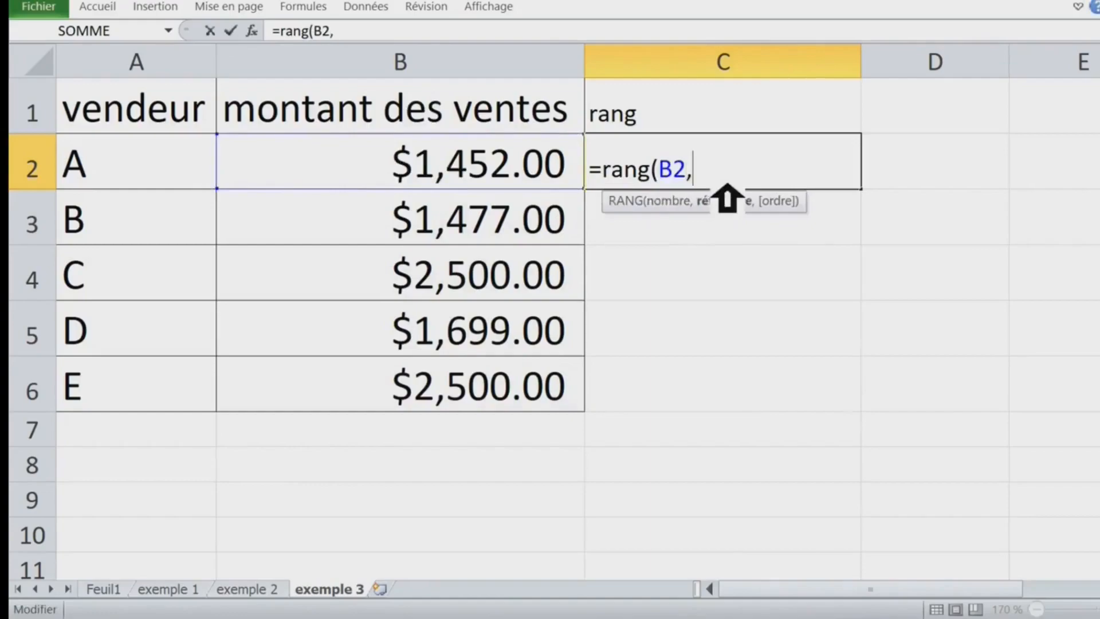
{"action": "left_click", "coordinate": [395, 175]}
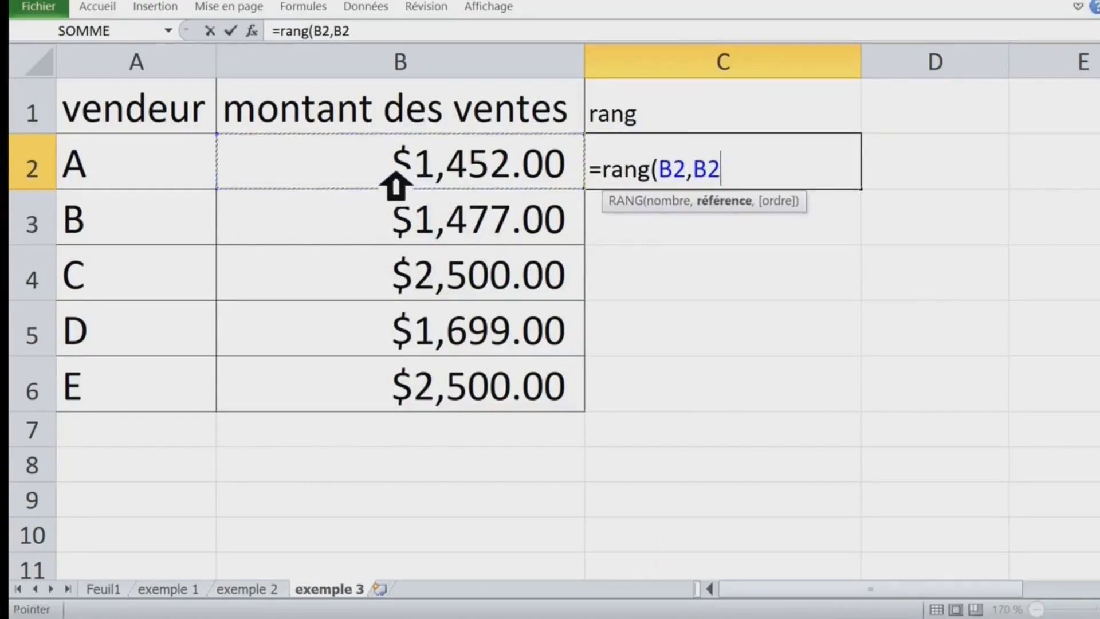
{"action": "left_click_drag", "start_coordinate": [395, 186], "coordinate": [378, 386]}
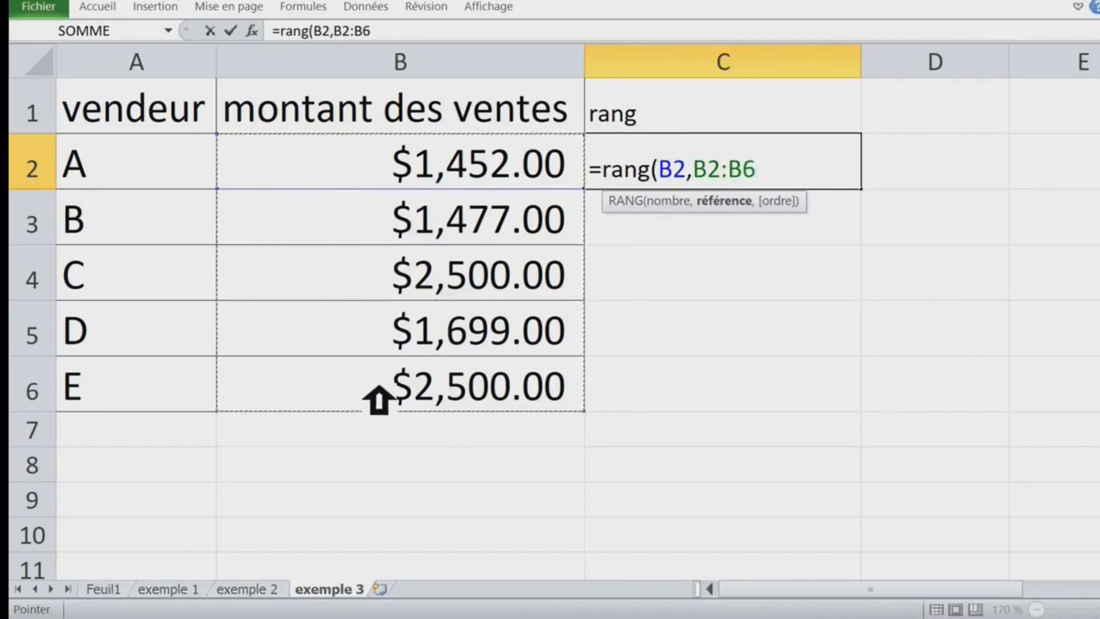
{"action": "key", "text": "F4"}
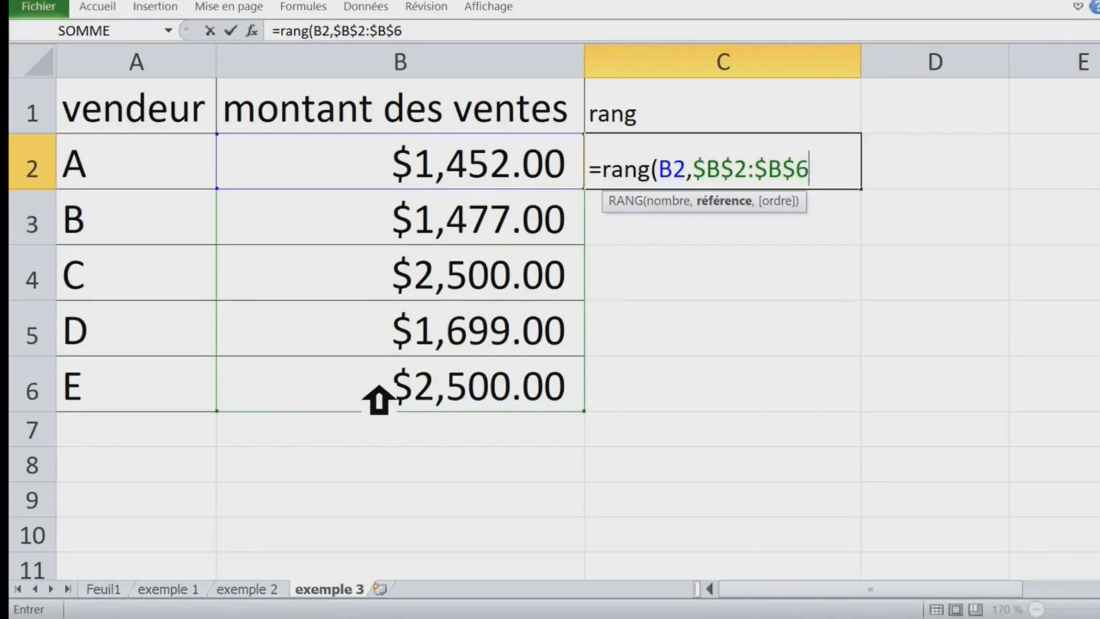
Complete the C2 rank formula with order 0 (Décroissant) and fill it down through C6.
{"action": "type", "text": ",0"}
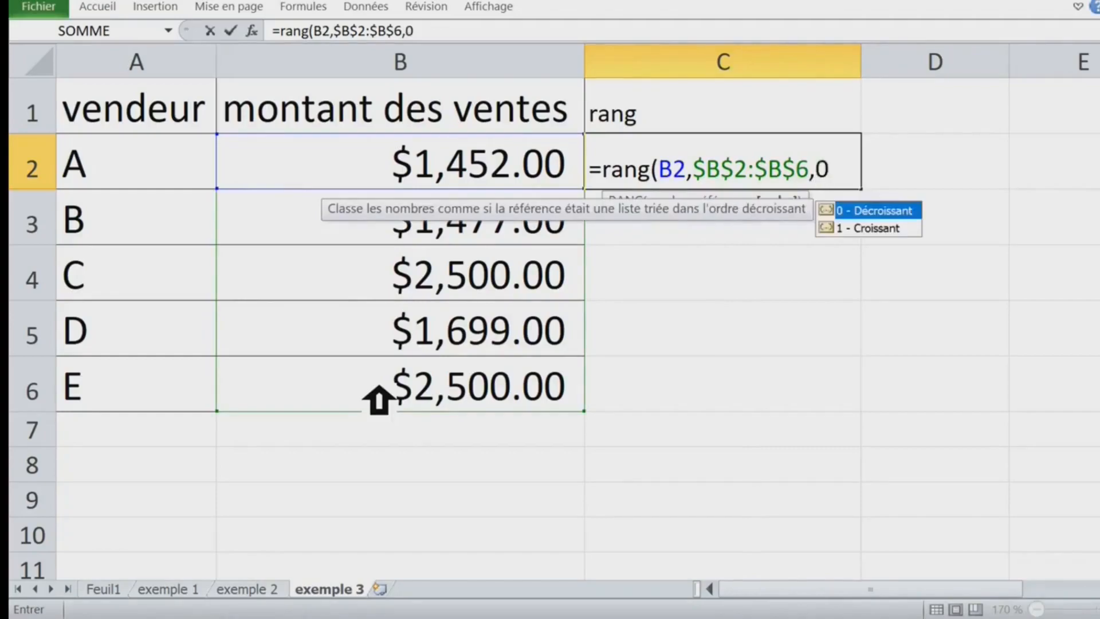
{"action": "type", "text": ")"}
{"action": "key", "text": "Return"}
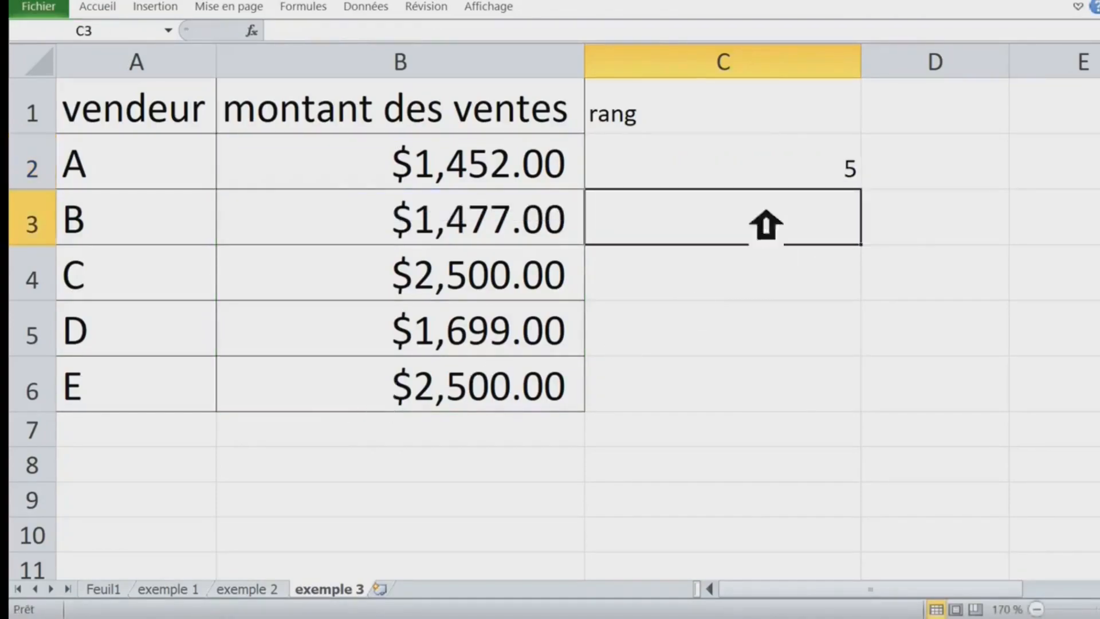
{"action": "left_click", "coordinate": [766, 179]}
{"action": "double_click", "coordinate": [860, 189]}
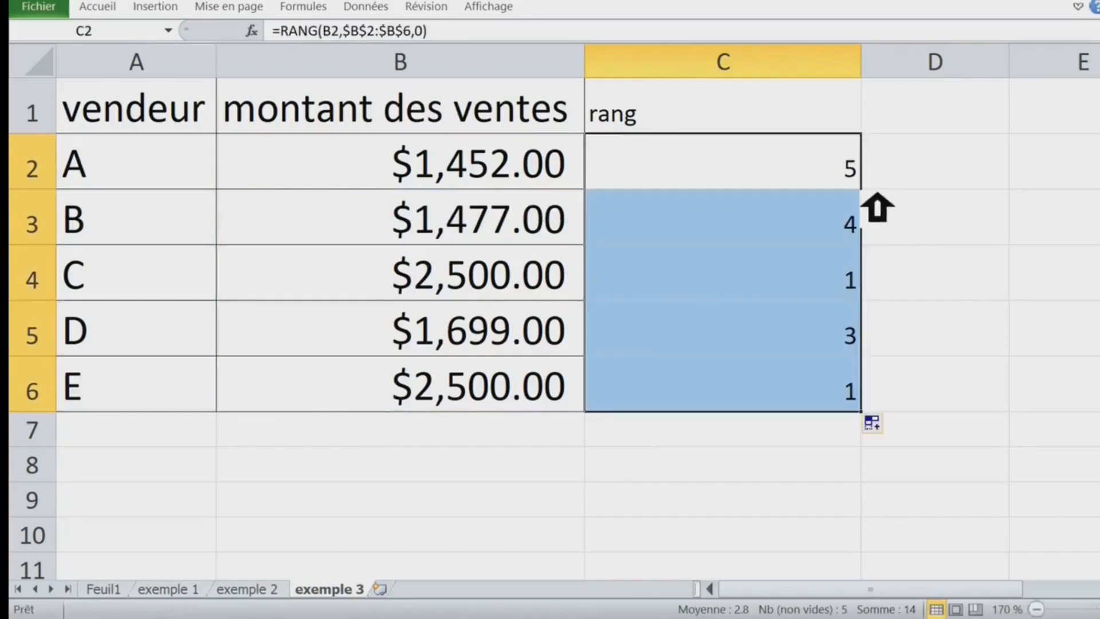
Compare the sales amounts and ranks of sellers C and E in rows 4 and 6.
{"action": "left_click", "coordinate": [669, 291]}
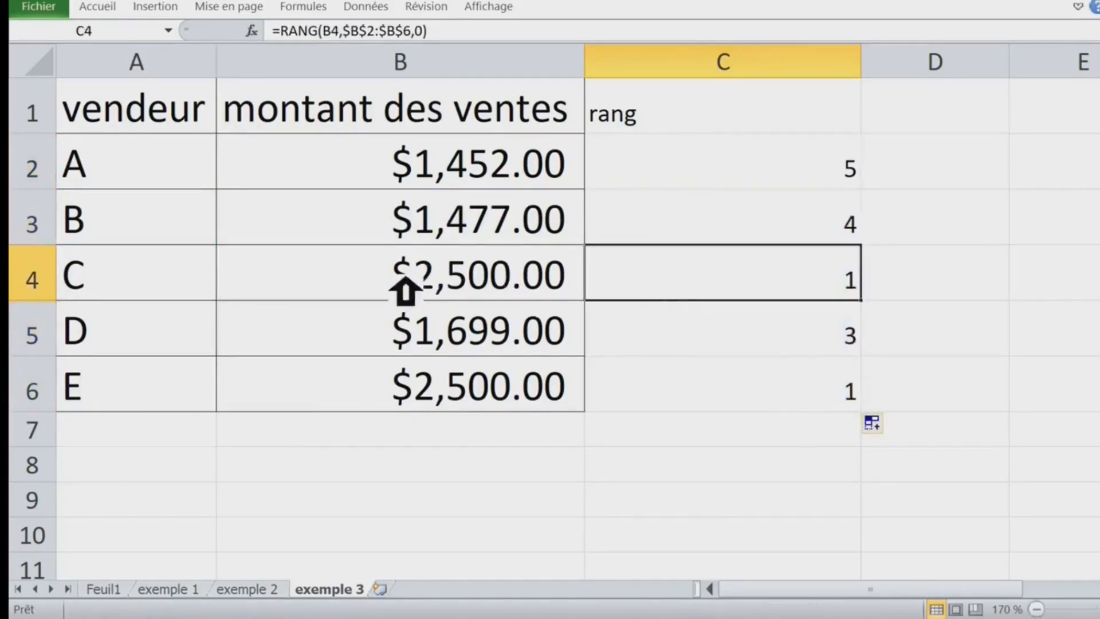
{"action": "left_click_drag", "start_coordinate": [168, 298], "coordinate": [441, 296]}
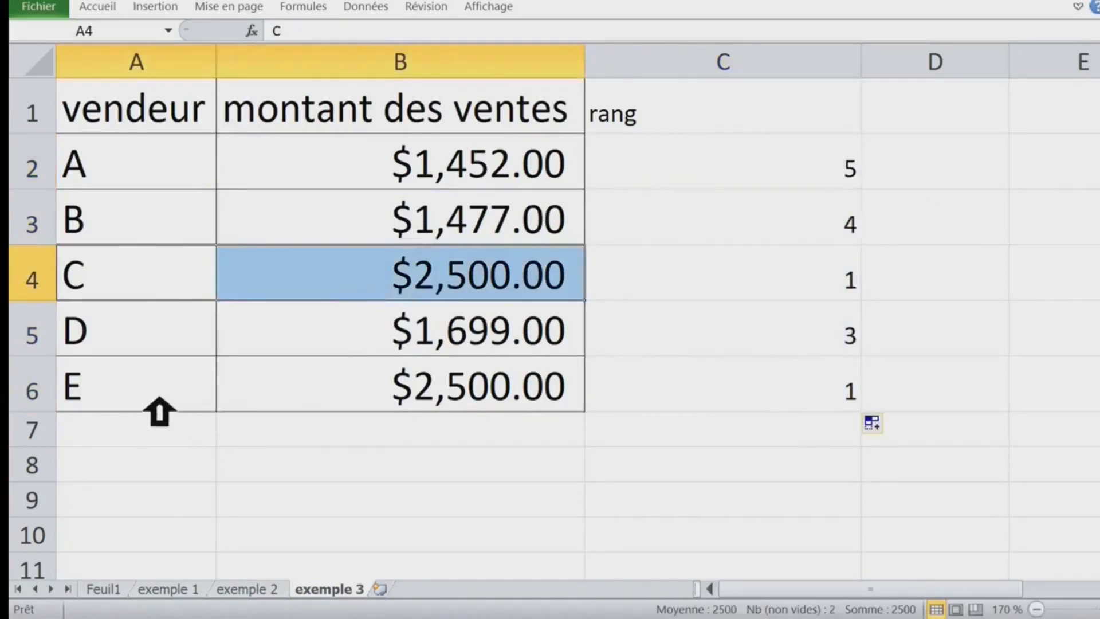
{"action": "left_click_drag", "start_coordinate": [163, 404], "coordinate": [463, 410]}
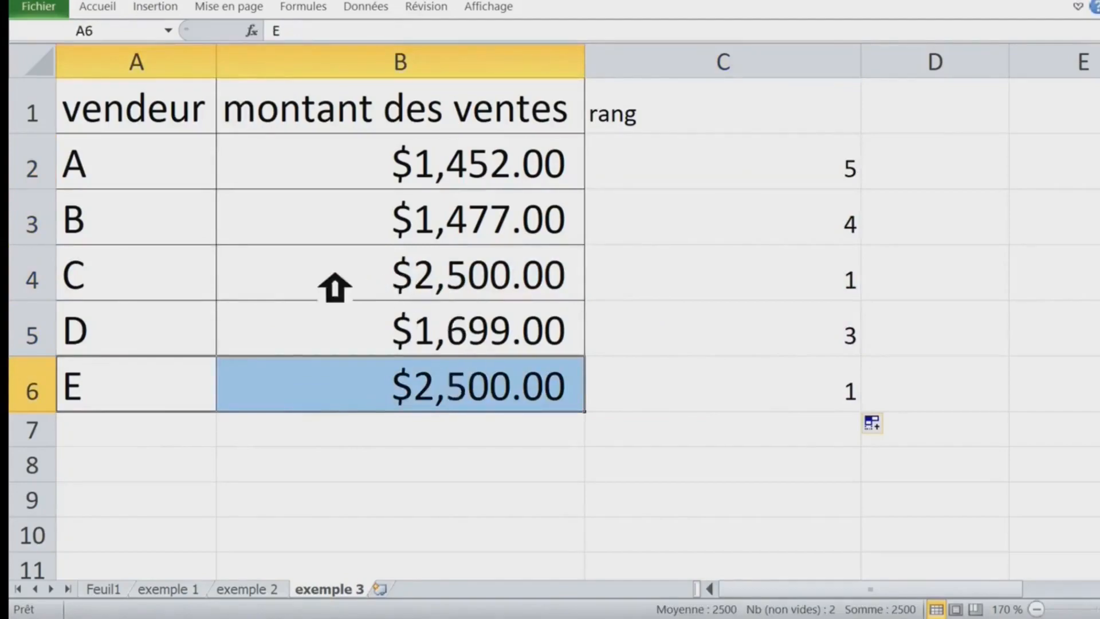
{"action": "left_click", "coordinate": [312, 290]}
{"action": "left_click_drag", "start_coordinate": [199, 298], "coordinate": [492, 292]}
{"action": "left_click_drag", "start_coordinate": [167, 393], "coordinate": [432, 404]}
Highlight the rows of sellers C and E in yellow, covering A4:C4 and A6:C6.
{"action": "left_click_drag", "start_coordinate": [181, 273], "coordinate": [440, 289]}
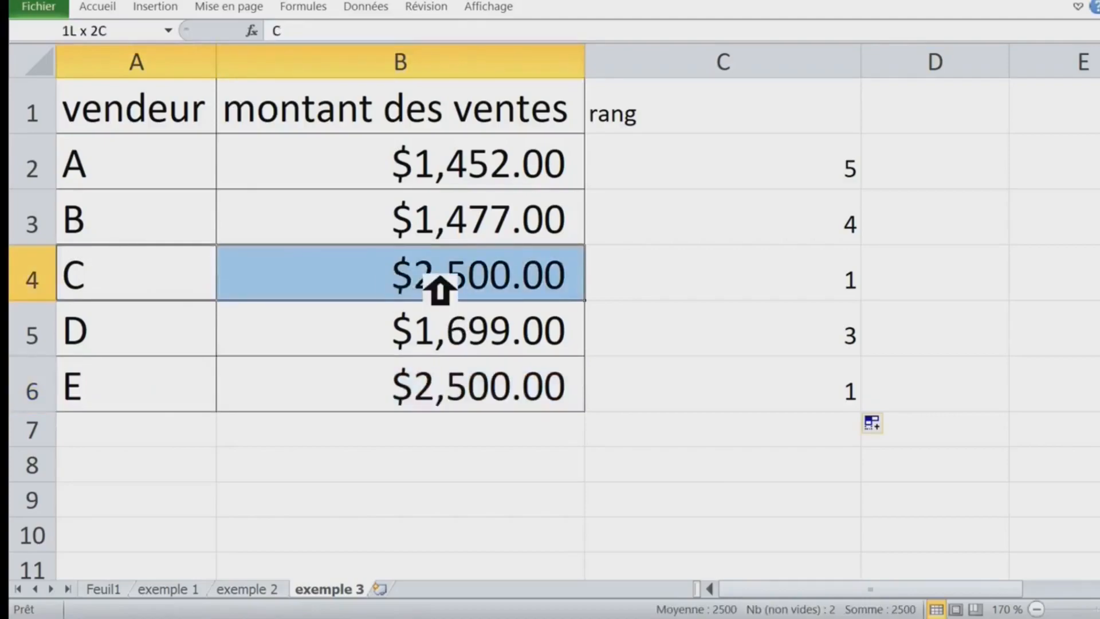
{"action": "right_click", "coordinate": [440, 289]}
{"action": "left_click", "coordinate": [496, 234]}
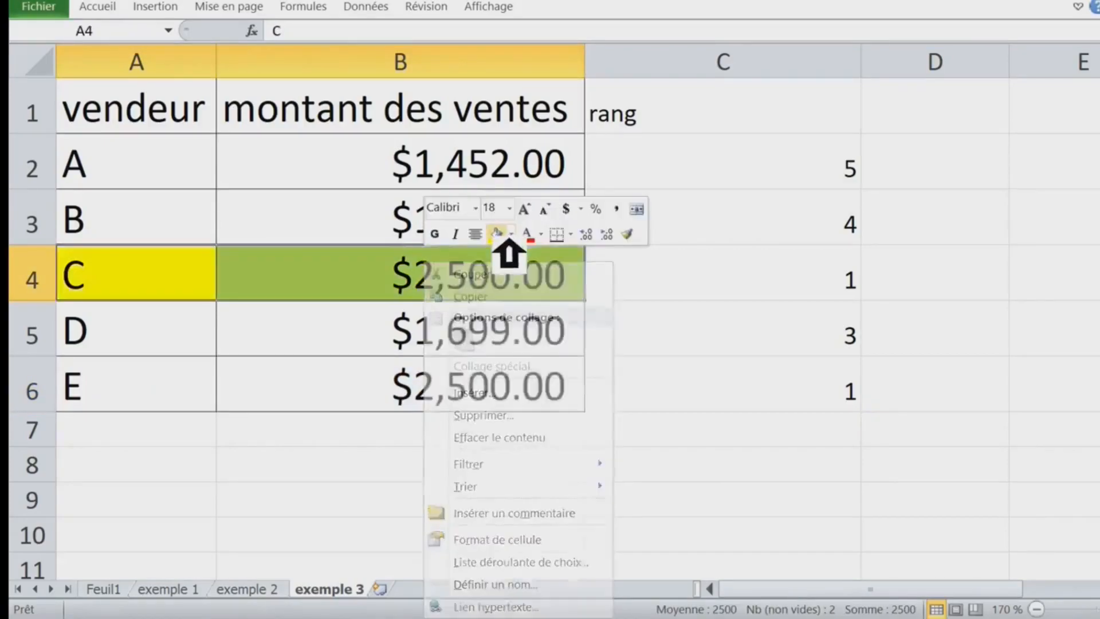
{"action": "left_click_drag", "start_coordinate": [154, 399], "coordinate": [439, 400]}
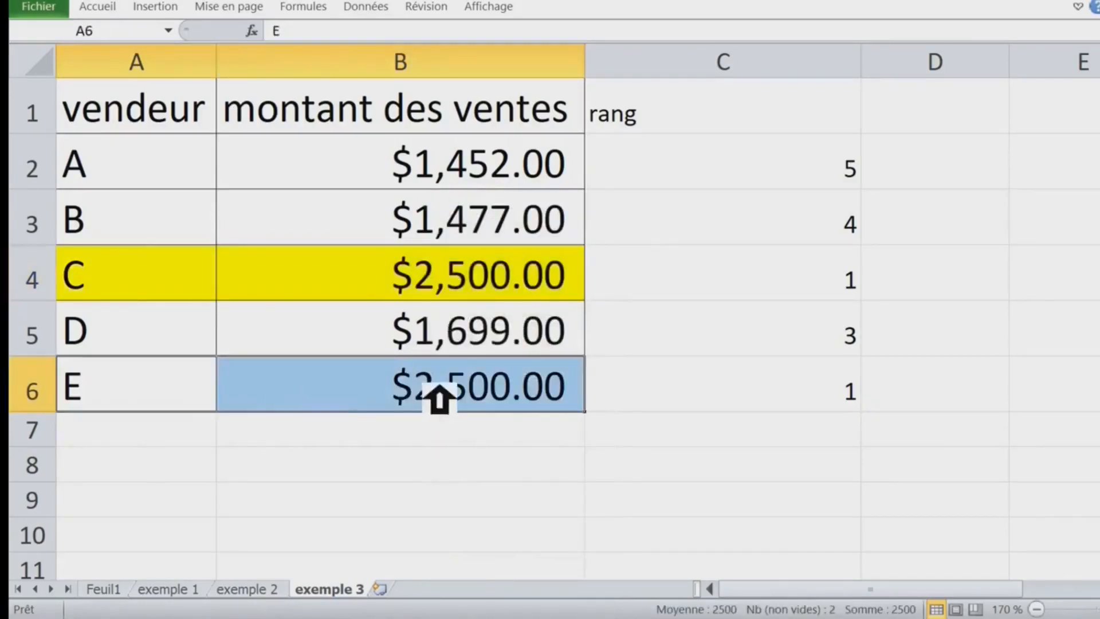
{"action": "key", "text": "F4"}
{"action": "left_click", "coordinate": [827, 293]}
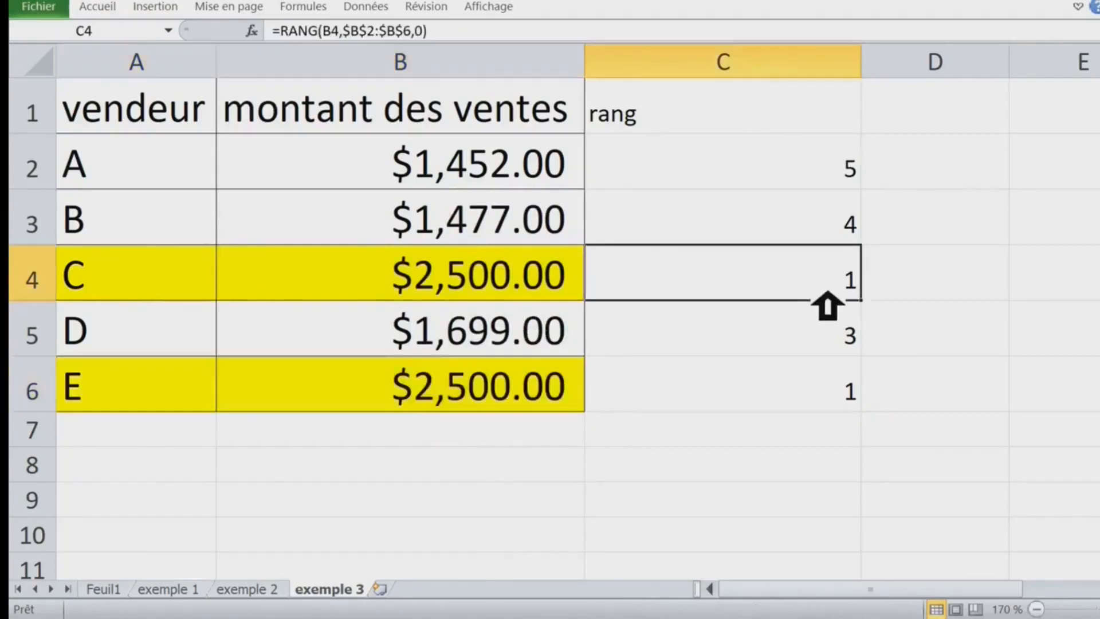
{"action": "key", "text": "F4"}
{"action": "left_click", "coordinate": [774, 404]}
{"action": "key", "text": "F4"}
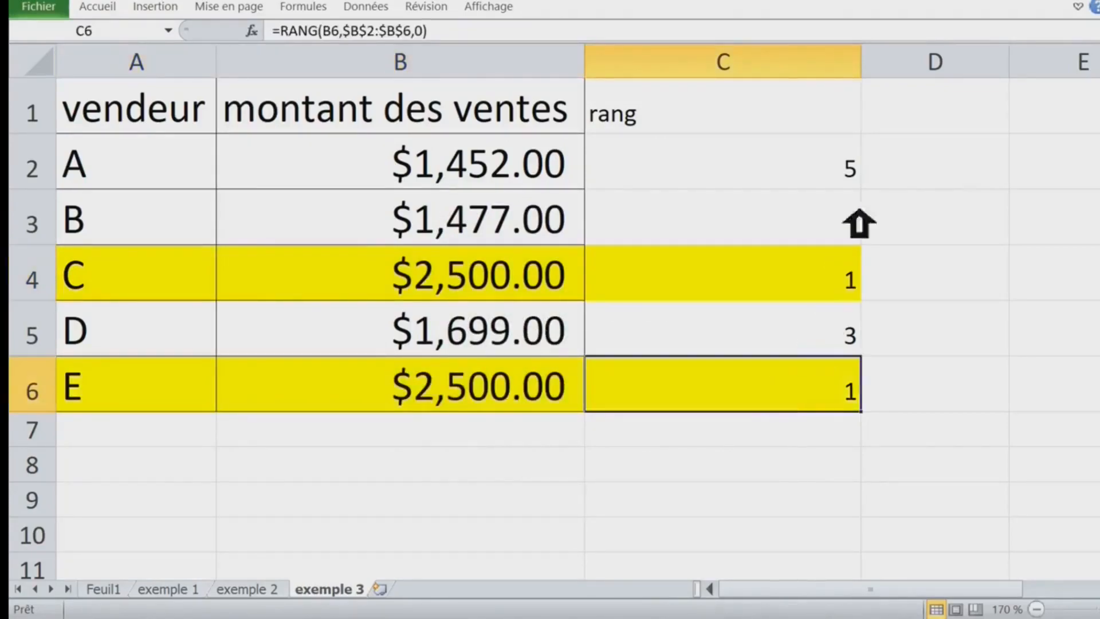
Narrow column C to slightly wider than its contents, and review the ranks in C2:C6, especially C4 and C6.
{"action": "double_click", "coordinate": [862, 64]}
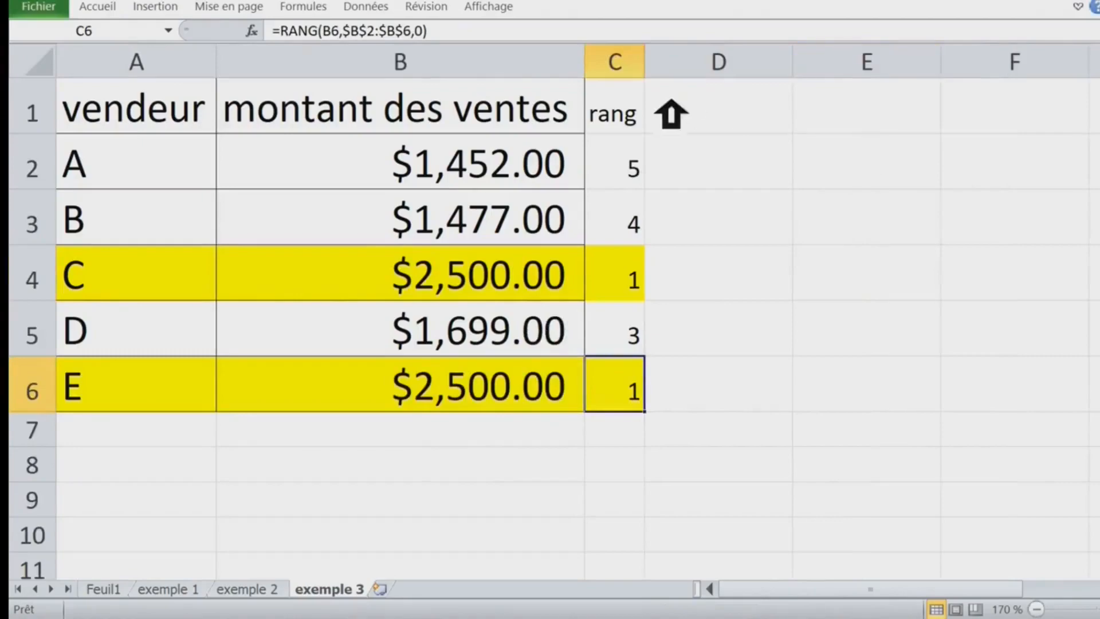
{"action": "left_click_drag", "start_coordinate": [663, 81], "coordinate": [712, 74]}
{"action": "left_click_drag", "start_coordinate": [687, 172], "coordinate": [664, 387]}
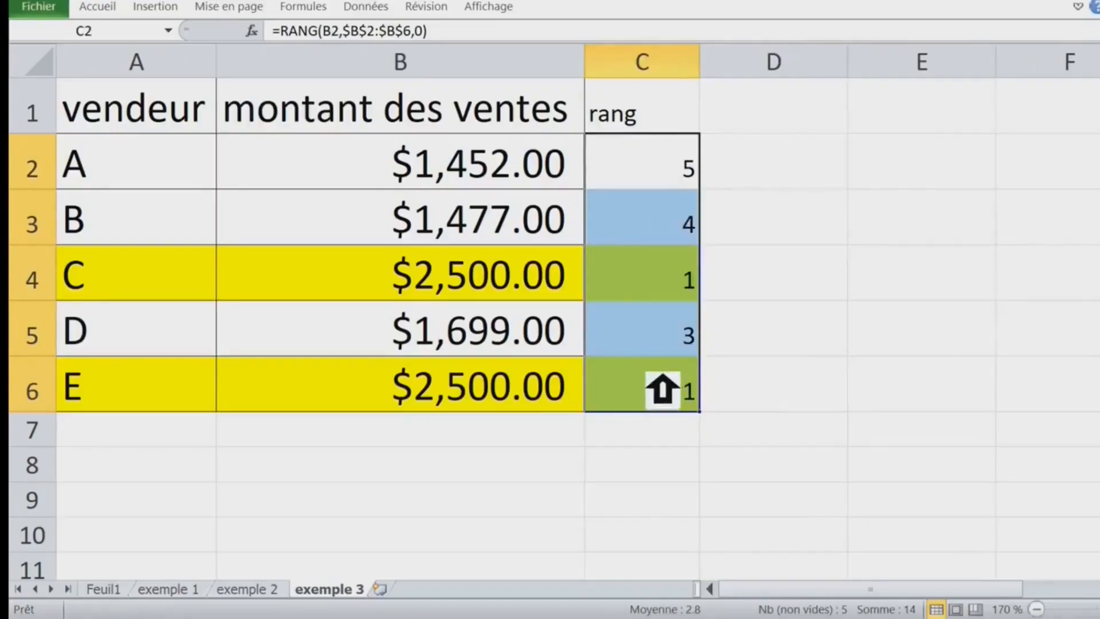
{"action": "left_click", "coordinate": [641, 292]}
{"action": "left_click", "coordinate": [656, 398]}
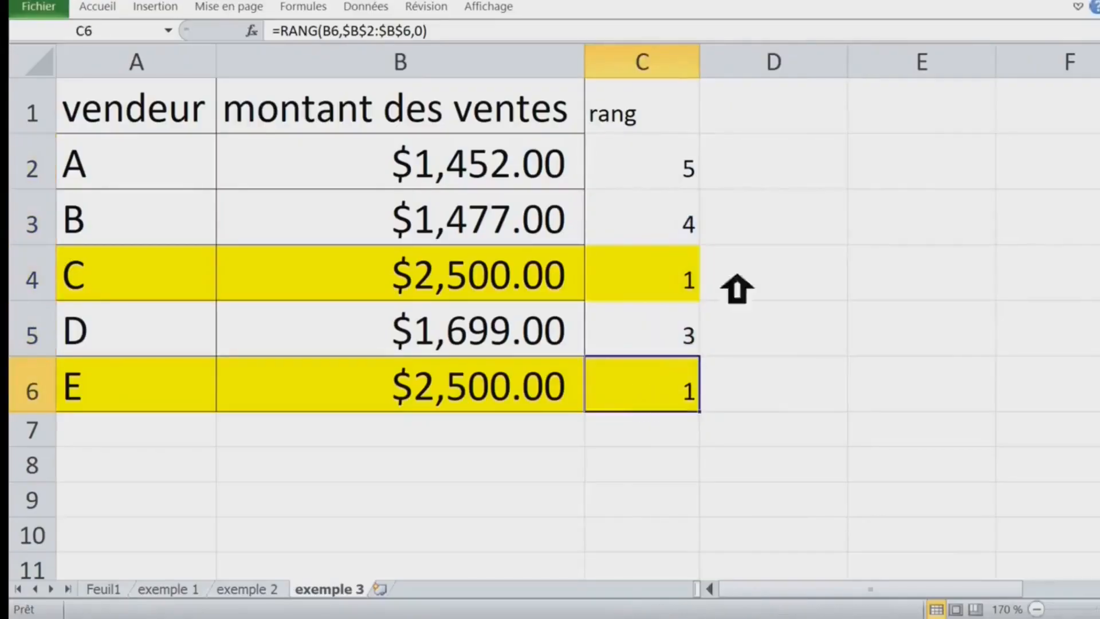
Enter the header rang sans répétition in D1 and fit column D to its width.
{"action": "left_click", "coordinate": [785, 114]}
{"action": "type", "text": "rang sans répétition"}
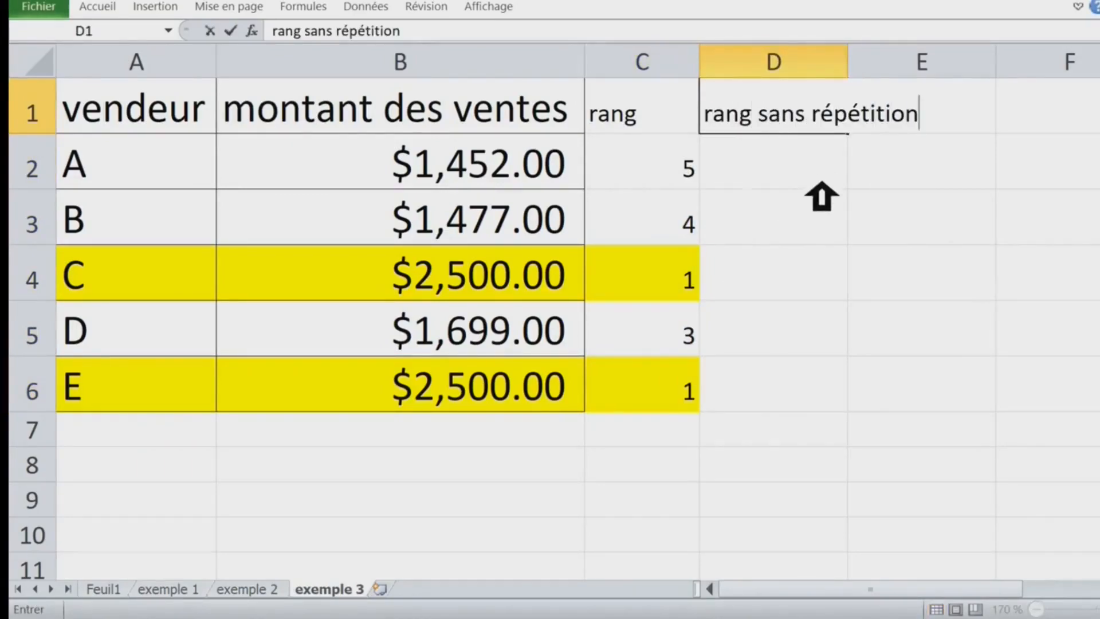
{"action": "key", "text": "Return"}
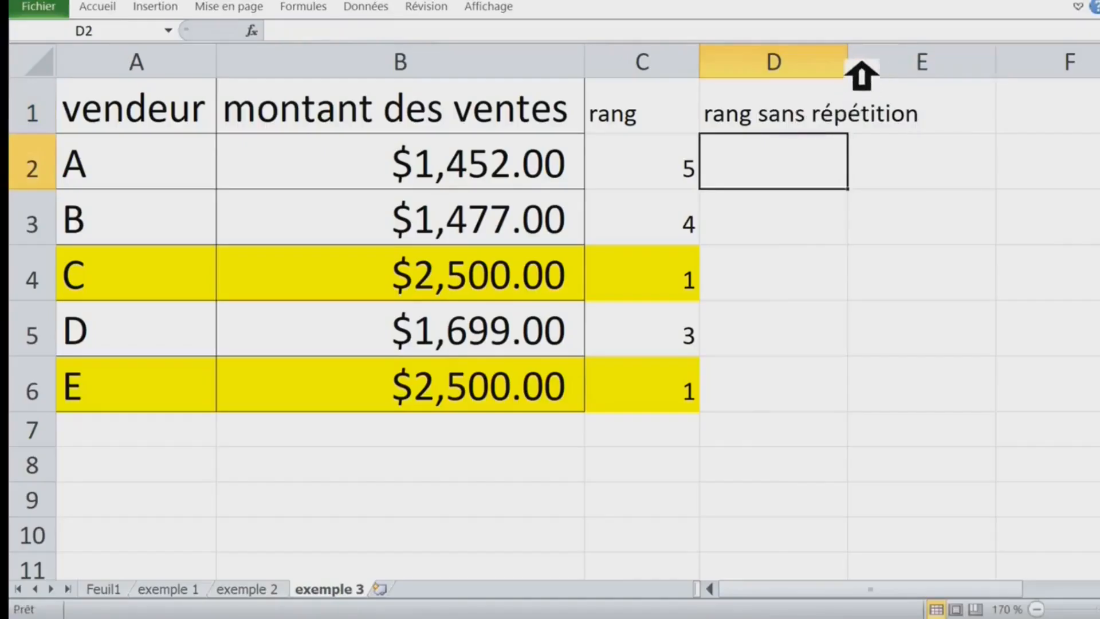
{"action": "double_click", "coordinate": [847, 62]}
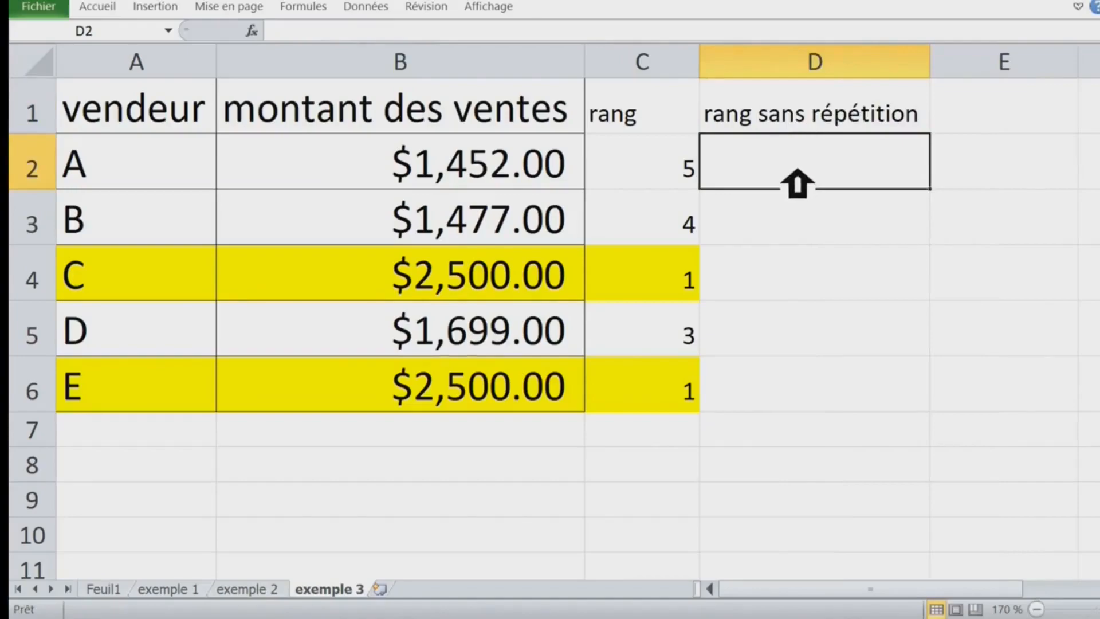
Begin the formula in D2 with =RANG(B2,$B$2:$B$6,0), ranking the sales amount in descending order.
{"action": "type", "text": "="}
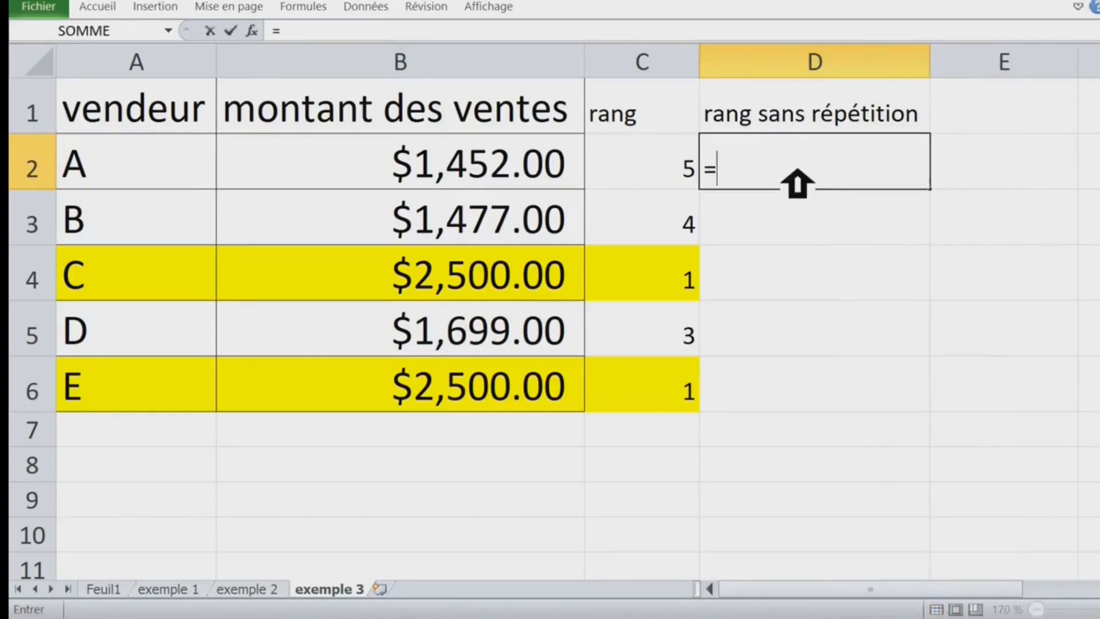
{"action": "type", "text": "rang"}
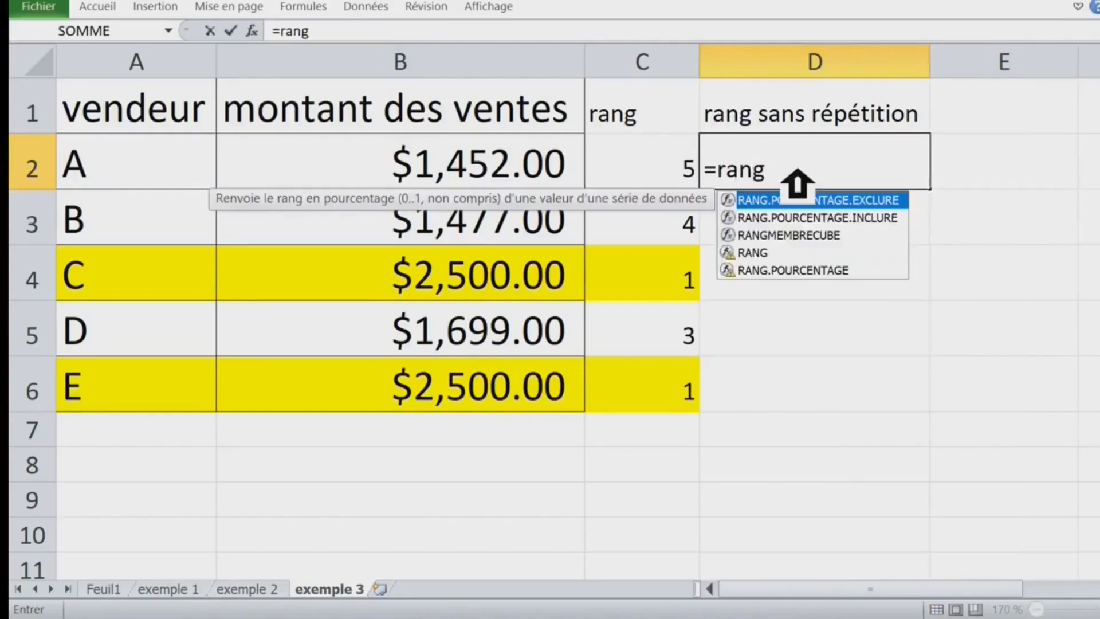
{"action": "type", "text": "'"}
{"action": "key", "text": "BackSpace"}
{"action": "type", "text": "("}
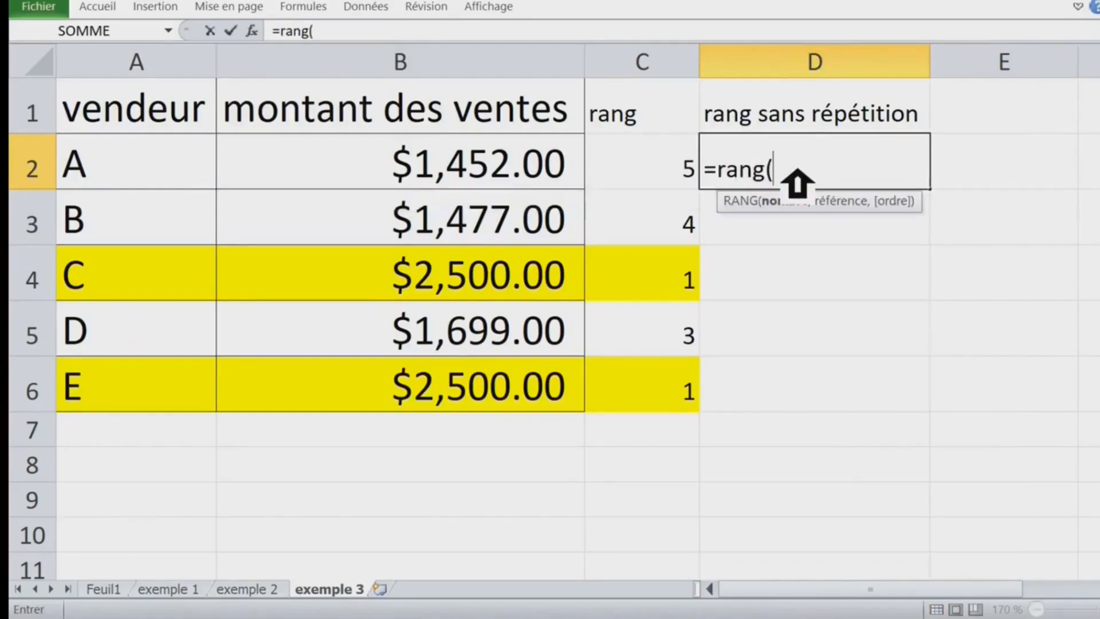
{"action": "left_click", "coordinate": [476, 182]}
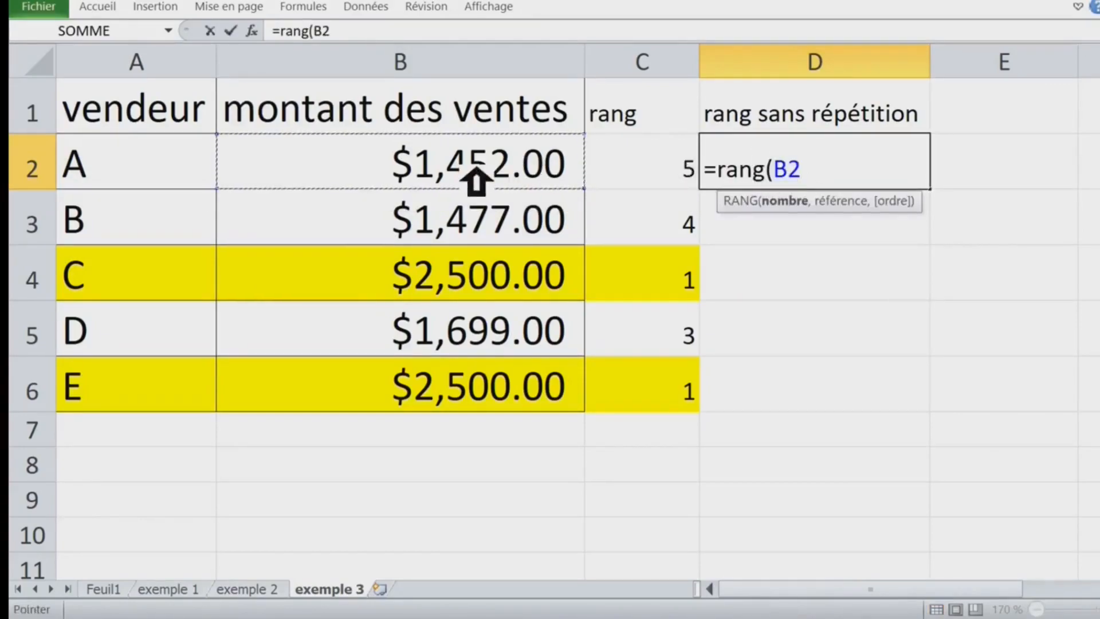
{"action": "type", "text": ","}
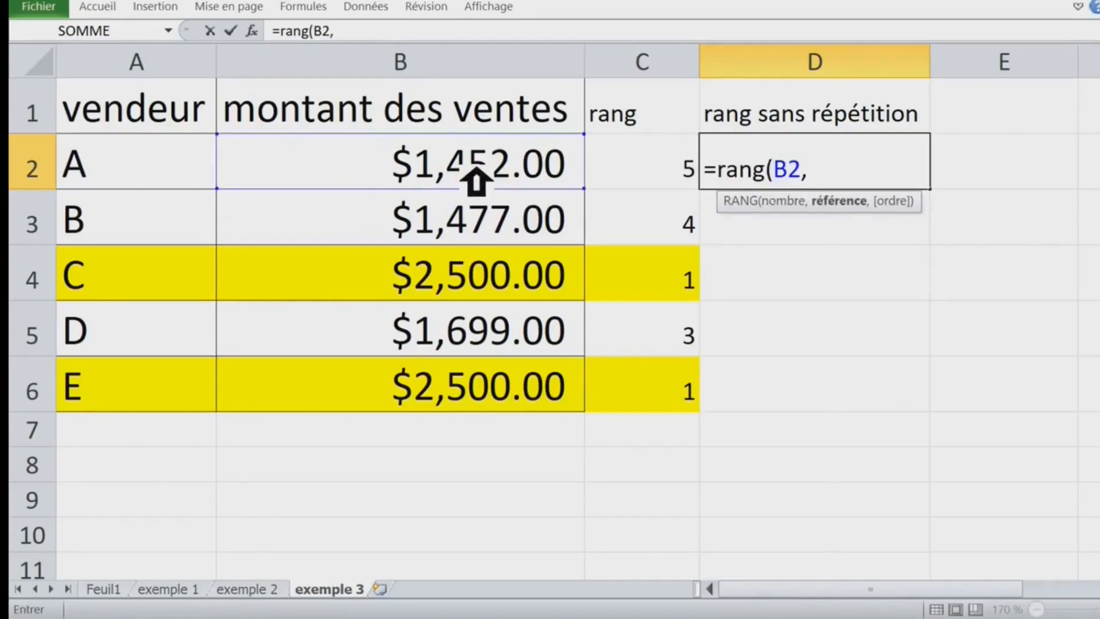
{"action": "left_click_drag", "start_coordinate": [380, 172], "coordinate": [428, 394]}
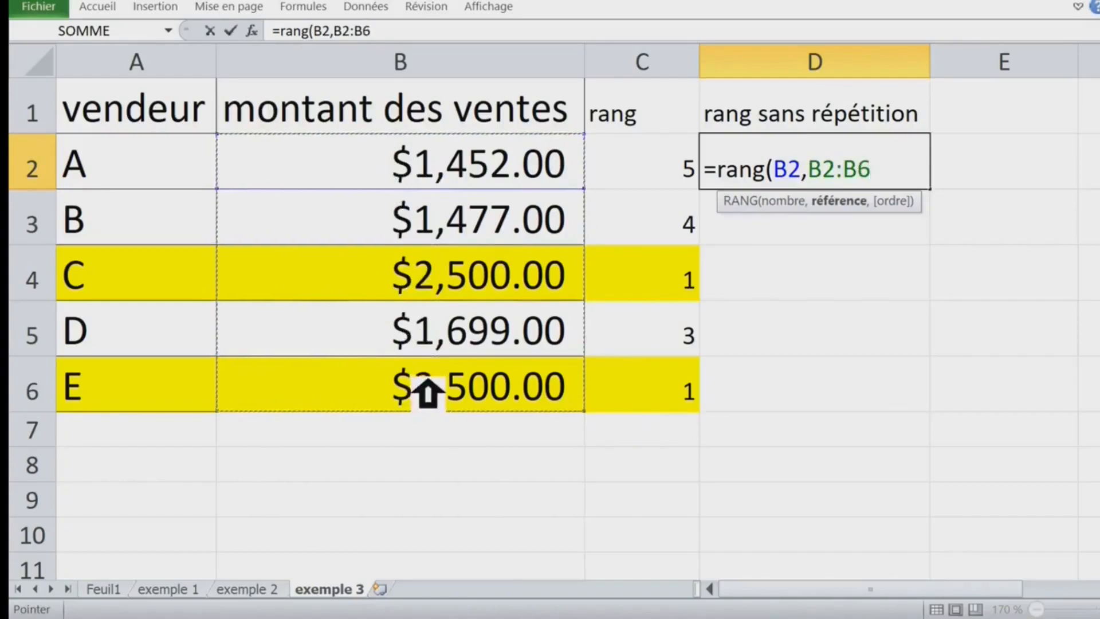
{"action": "key", "text": "F4"}
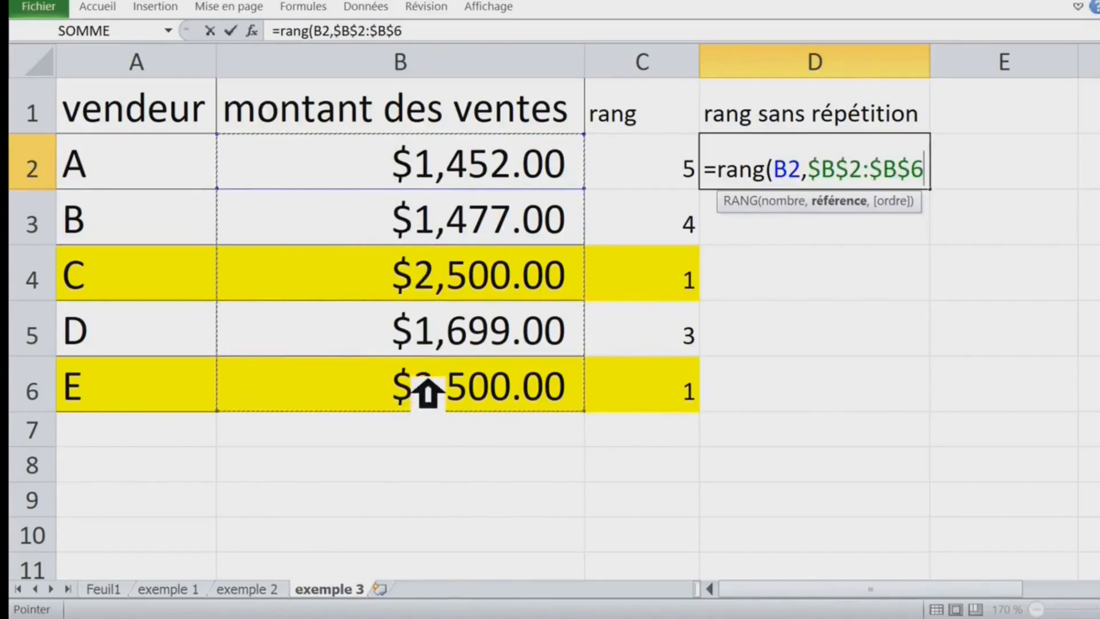
{"action": "type", "text": ","}
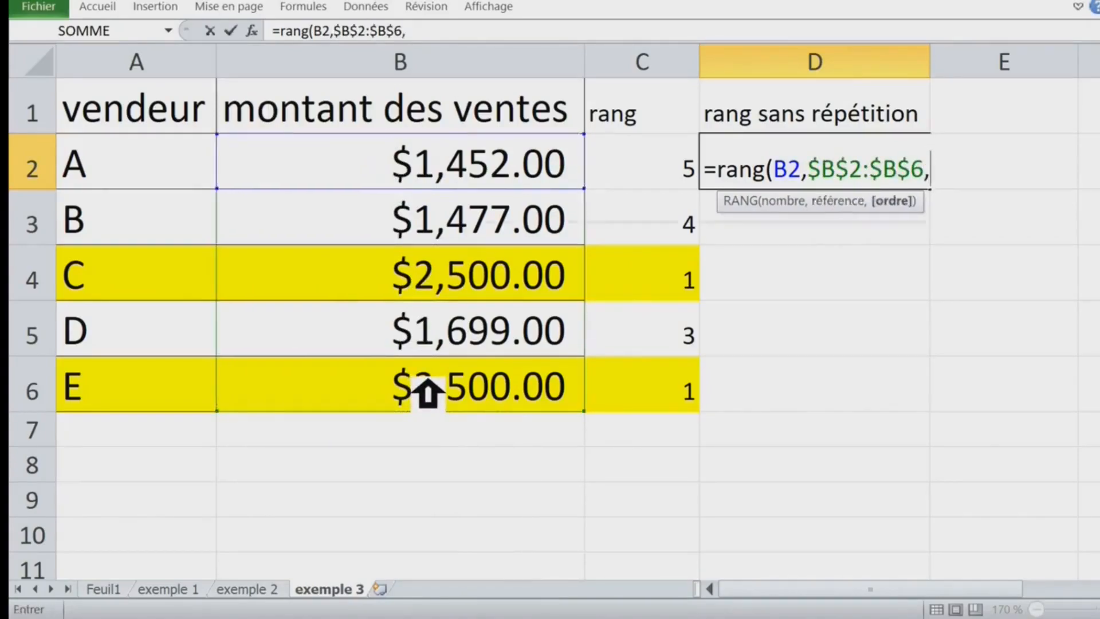
{"action": "type", "text": "0)"}
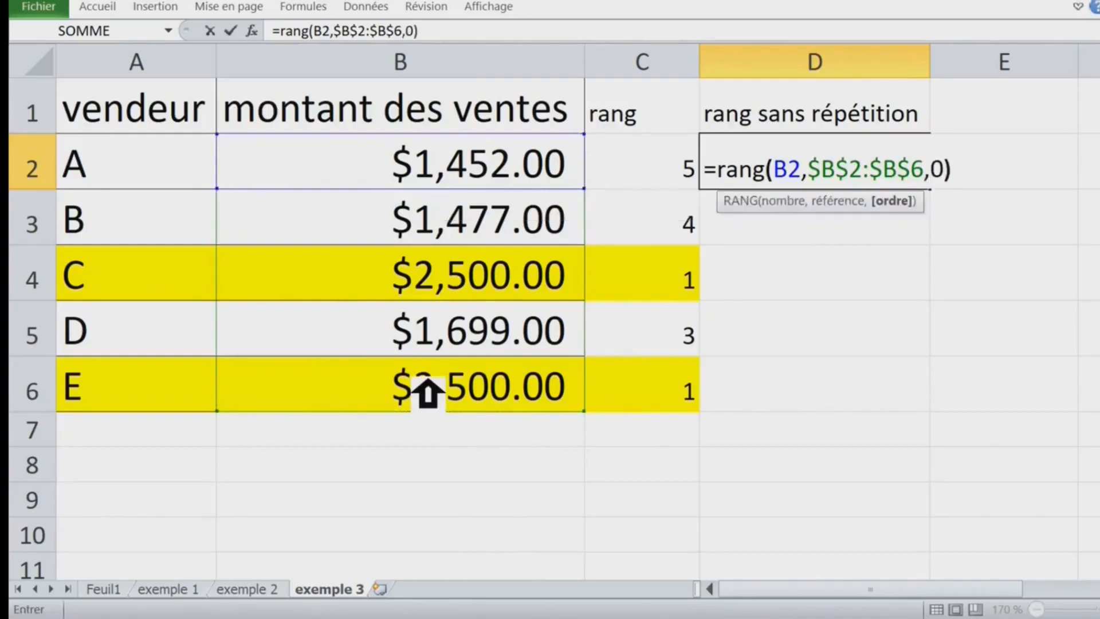
Extend the D2 formula with +NB.SI(B2:B6,B2) and enter it.
{"action": "type", "text": "+"}
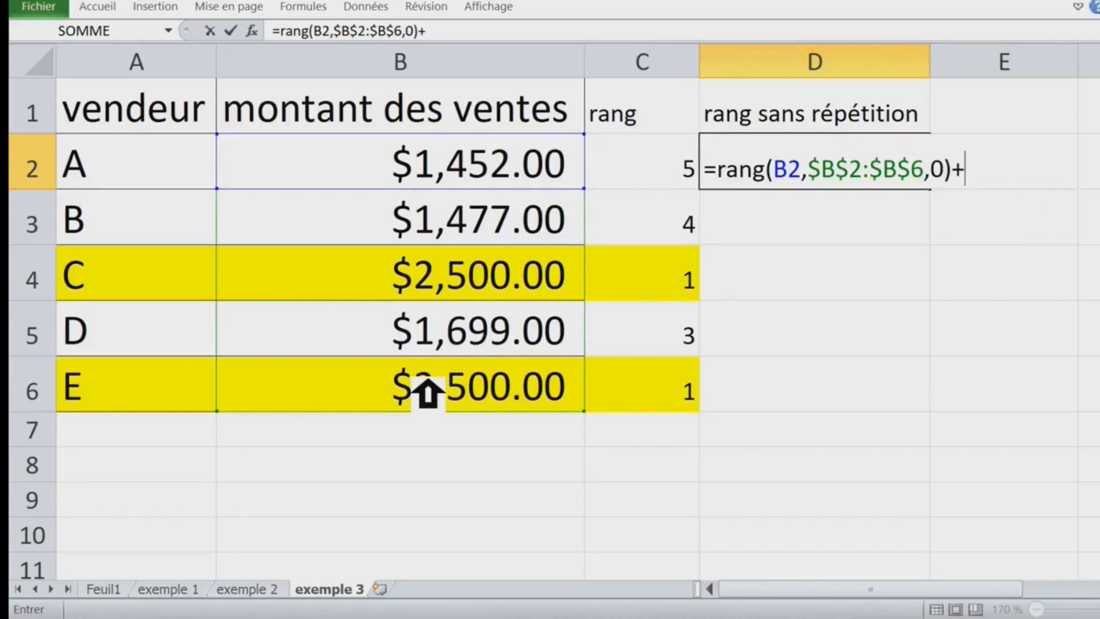
{"action": "type", "text": "nb."}
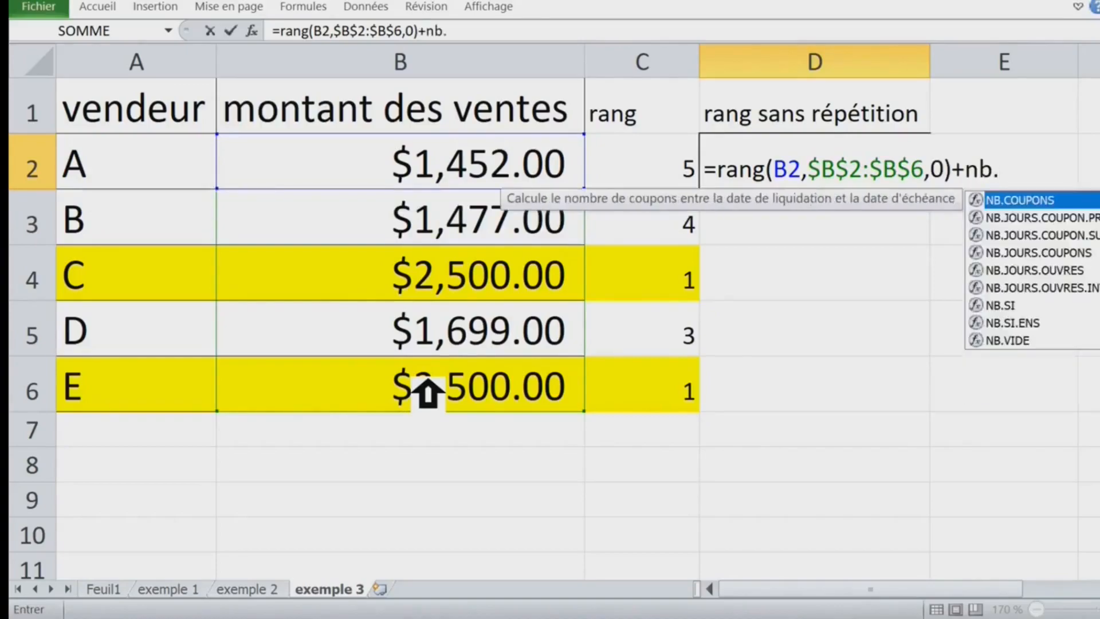
{"action": "type", "text": "s"}
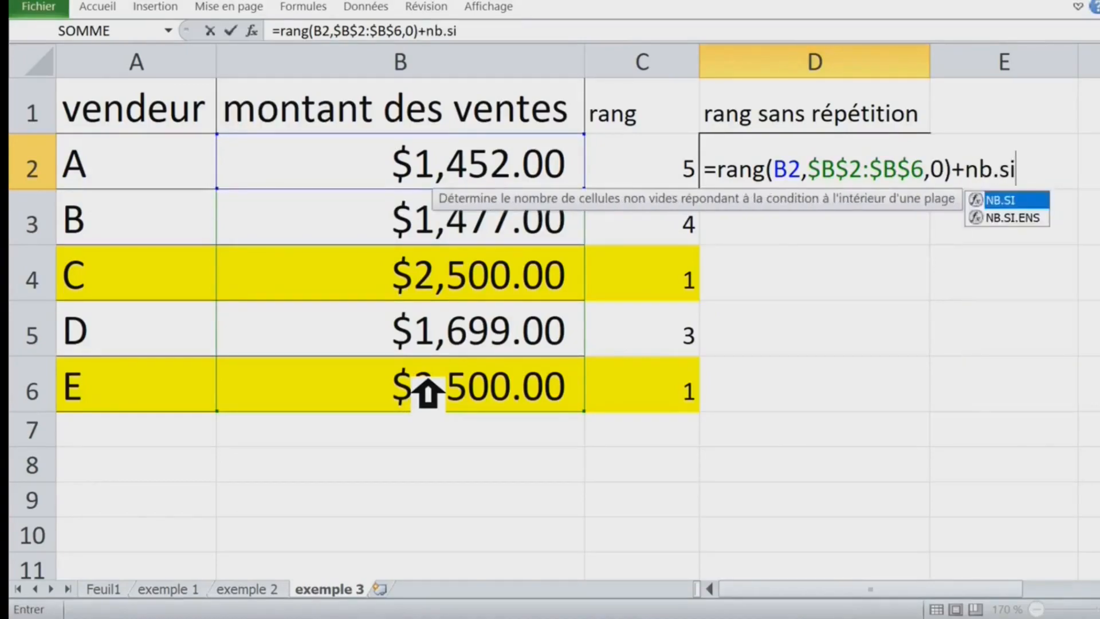
{"action": "type", "text": "i"}
{"action": "key", "text": "Tab"}
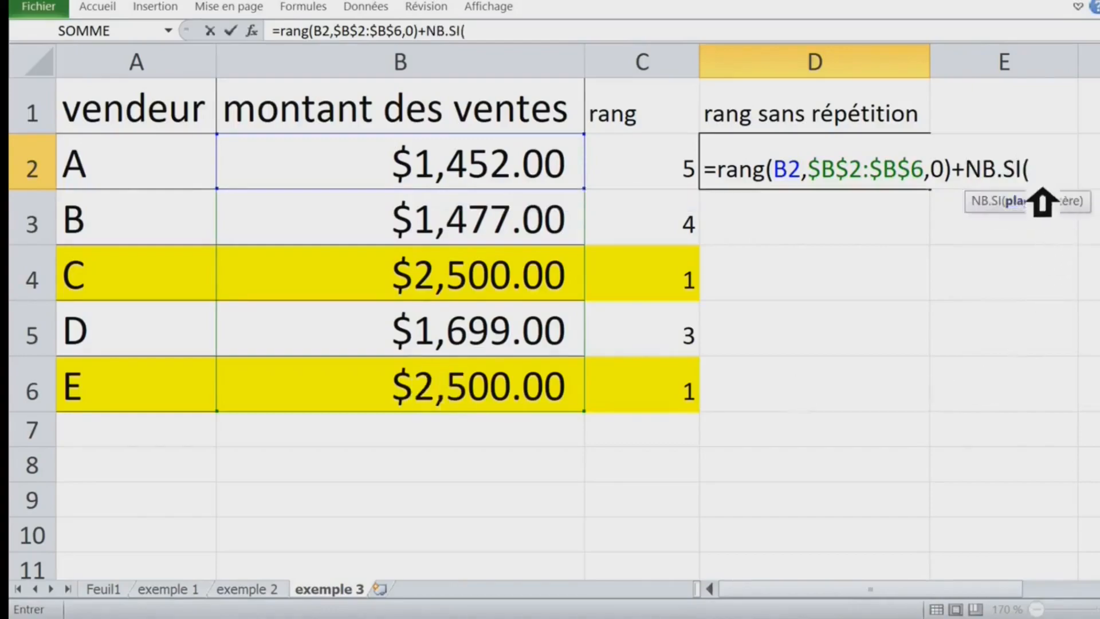
{"action": "left_click_drag", "start_coordinate": [400, 166], "coordinate": [433, 386]}
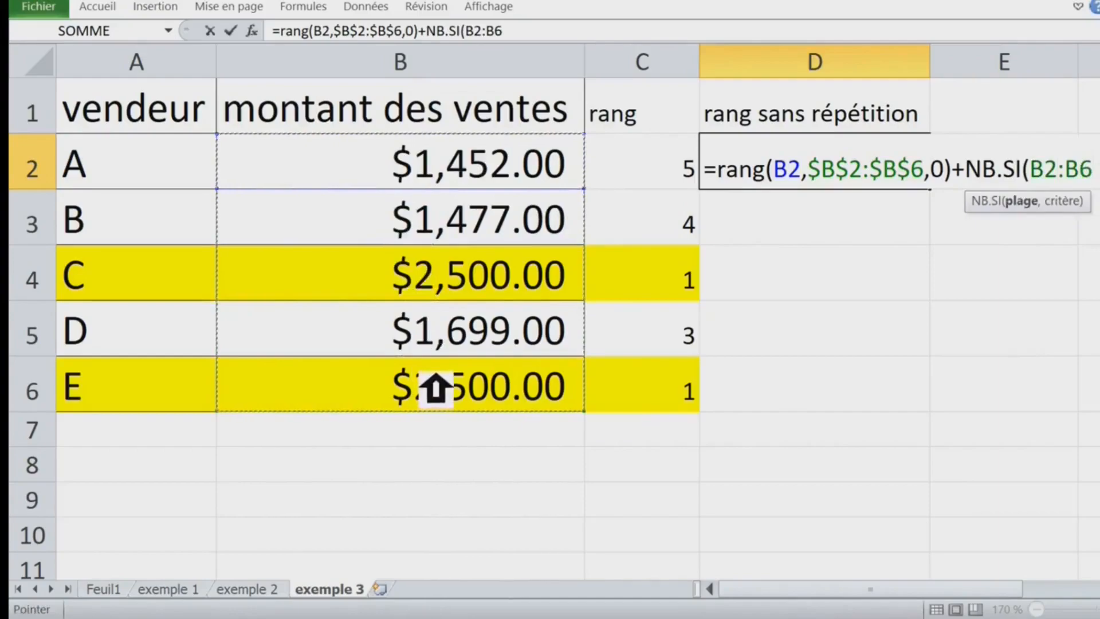
{"action": "type", "text": ";"}
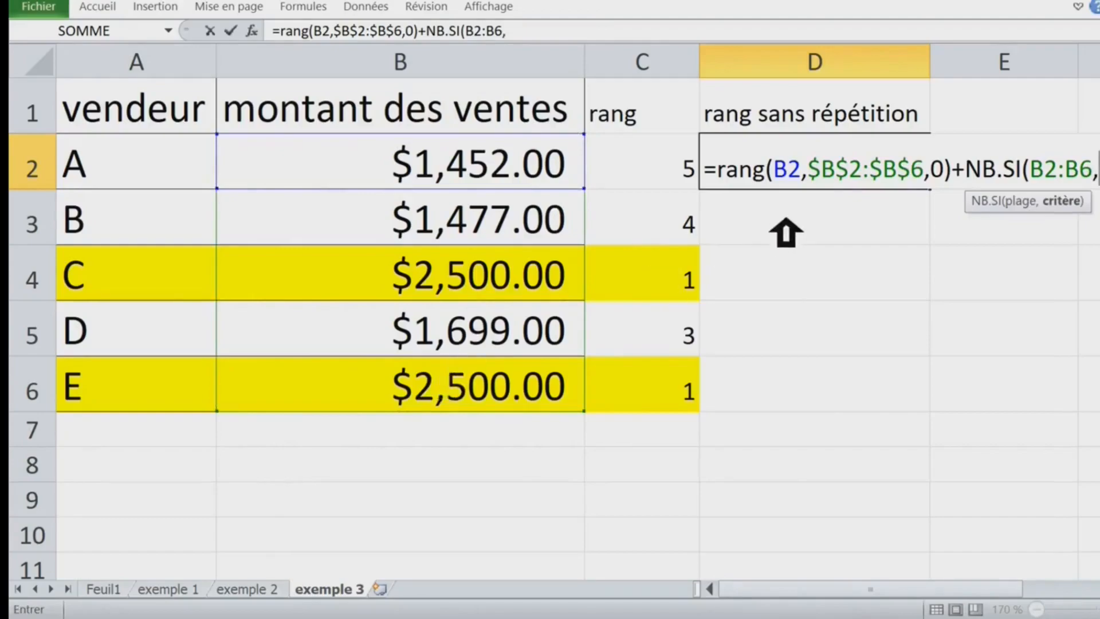
{"action": "left_click", "coordinate": [408, 172]}
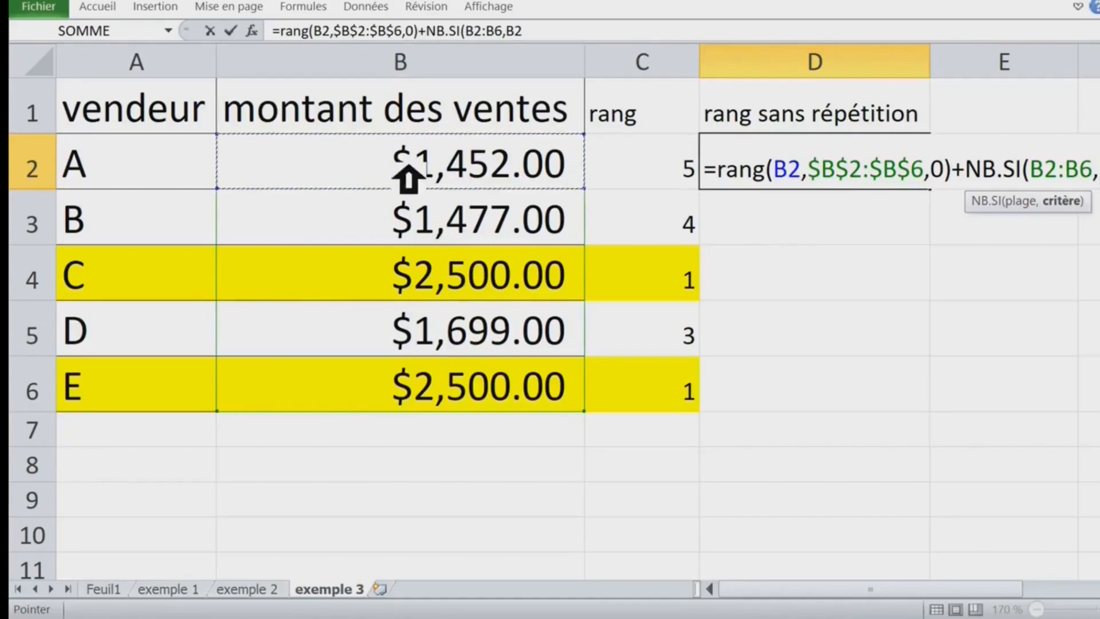
{"action": "type", "text": ")"}
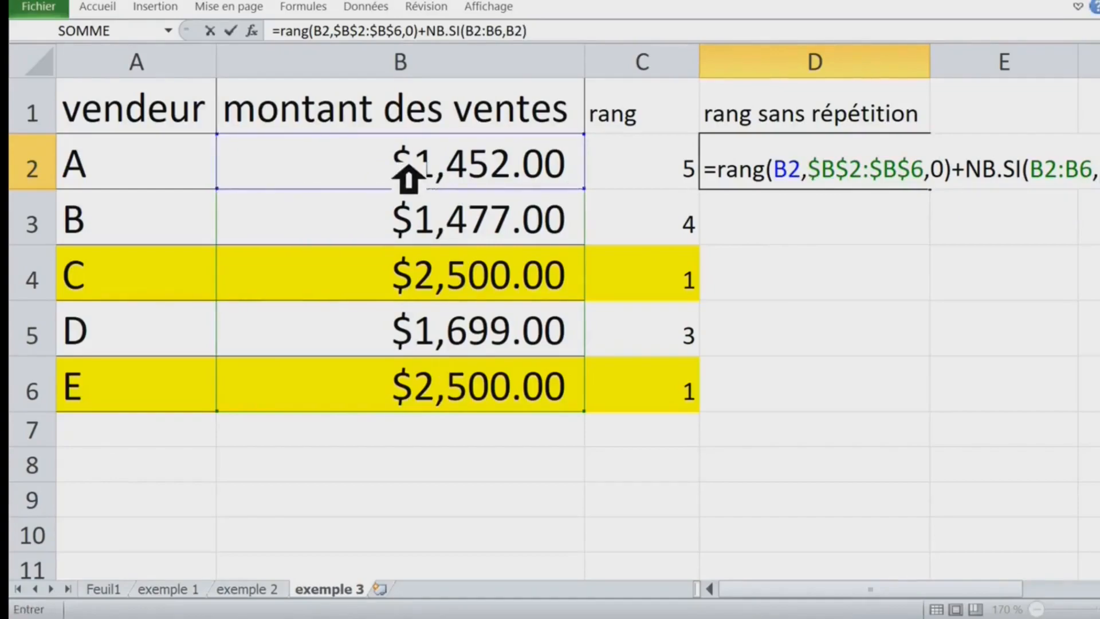
{"action": "key", "text": "Return"}
{"action": "left_click", "coordinate": [857, 179]}
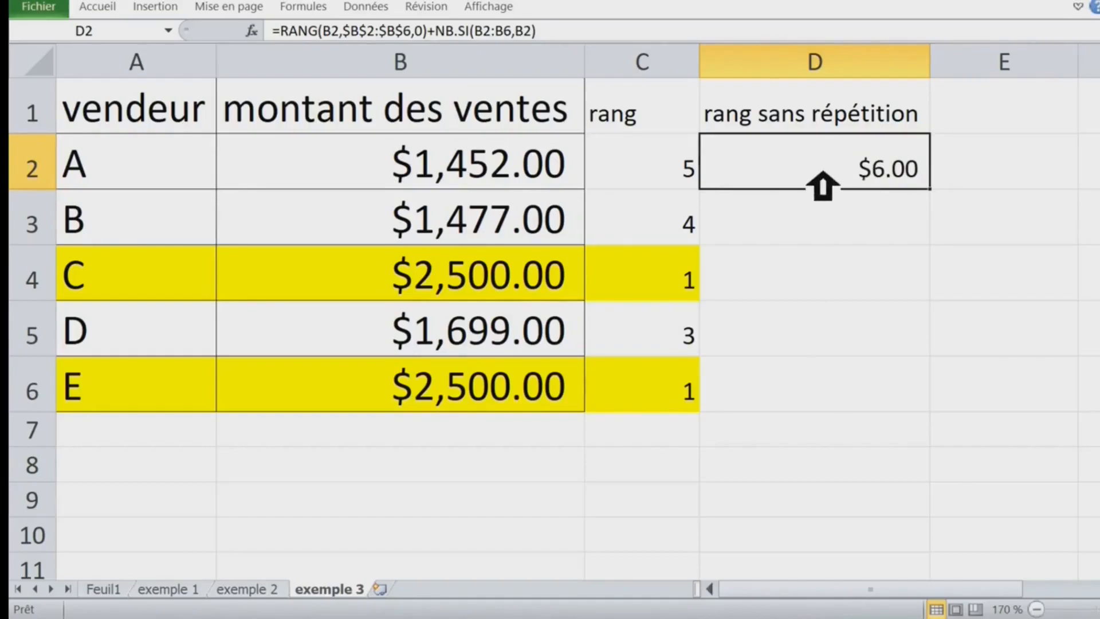
Apply the Standard number format to cells D2:D6.
{"action": "left_click", "coordinate": [690, 169]}
{"action": "left_click_drag", "start_coordinate": [820, 182], "coordinate": [816, 395]}
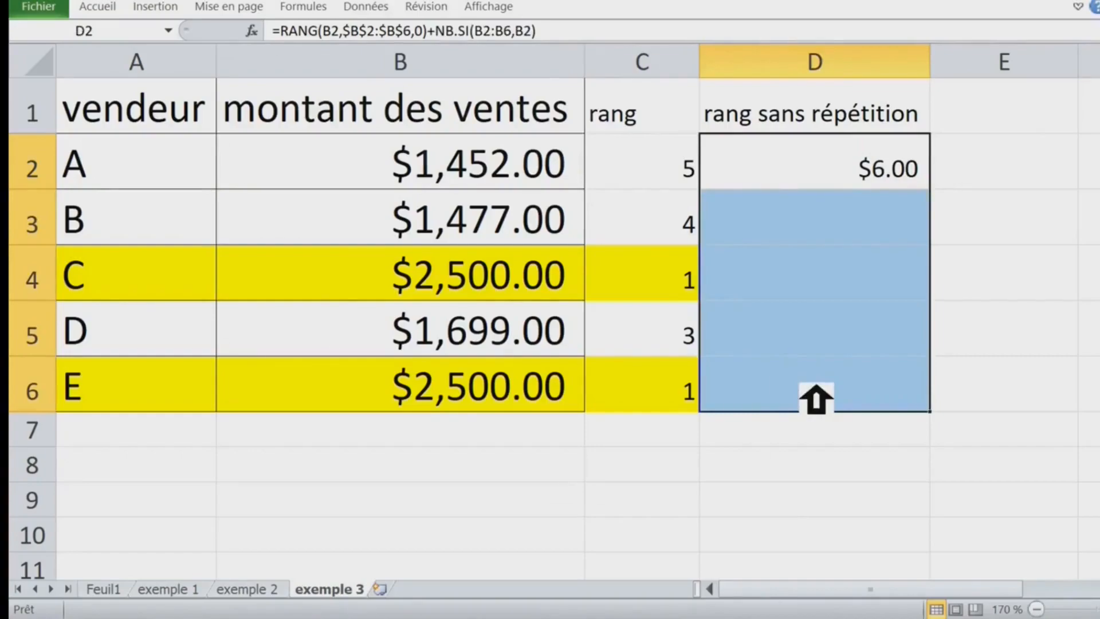
{"action": "key", "text": "ctrl+1"}
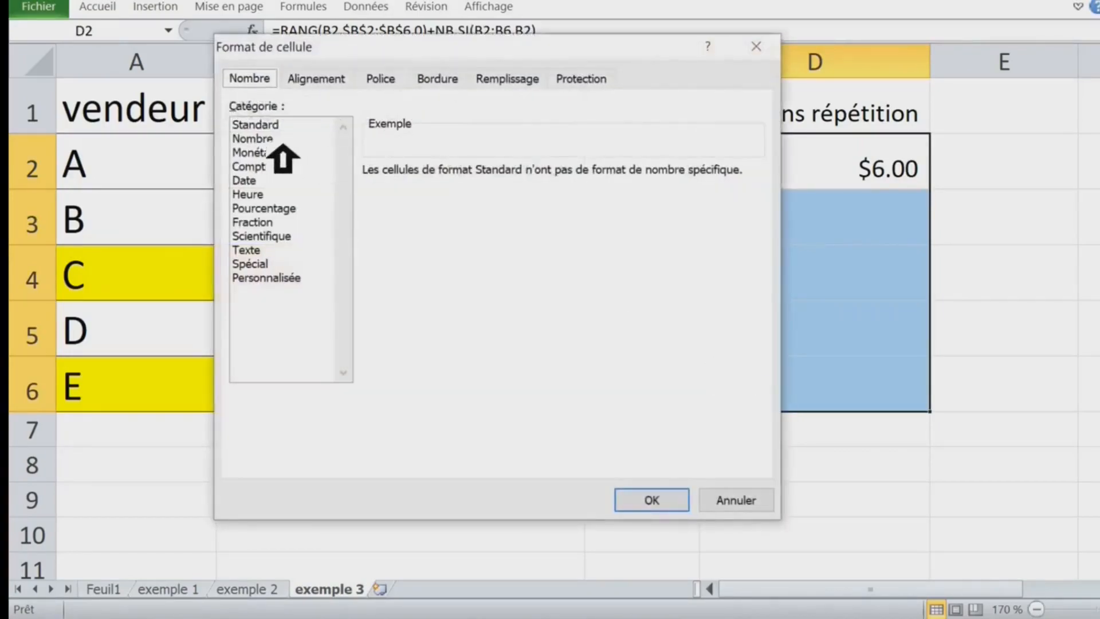
{"action": "left_click", "coordinate": [282, 141]}
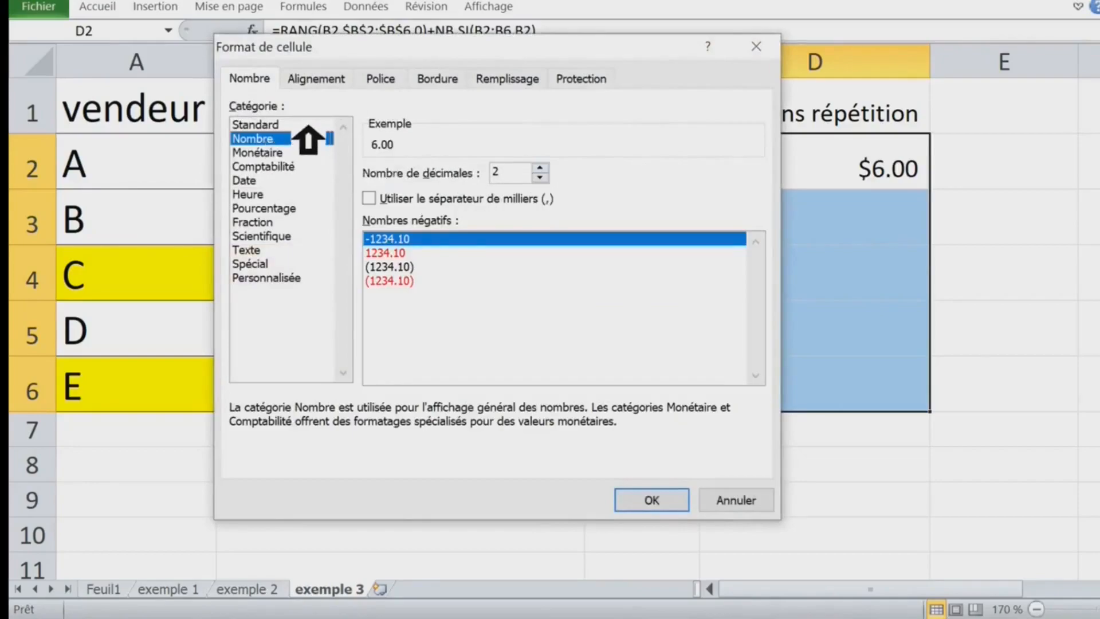
{"action": "left_click", "coordinate": [303, 124]}
{"action": "left_click", "coordinate": [651, 499]}
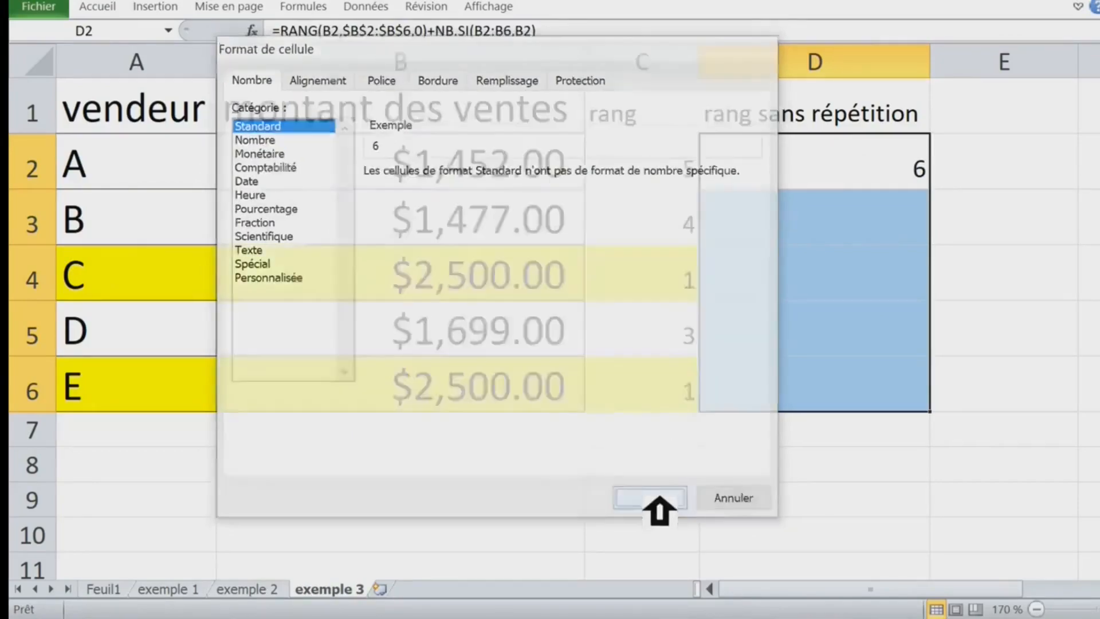
Set the formula in D2 to =NB.SI($B$2:B2,B2), fill it down to D6, and review the formula.
{"action": "left_click", "coordinate": [889, 180]}
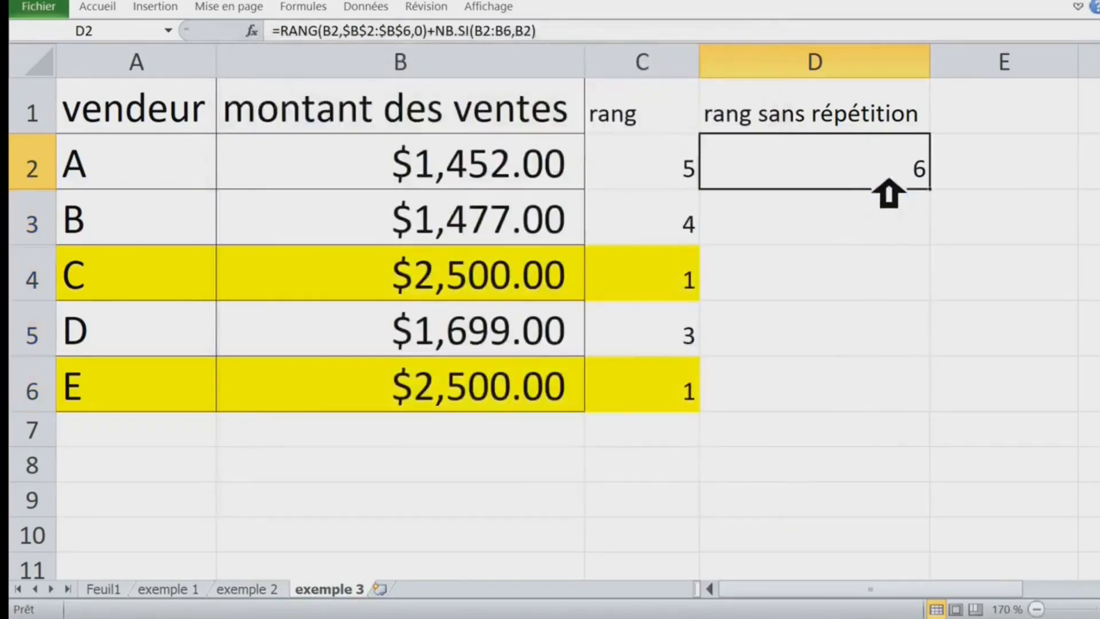
{"action": "double_click", "coordinate": [945, 194]}
{"action": "left_click", "coordinate": [876, 180]}
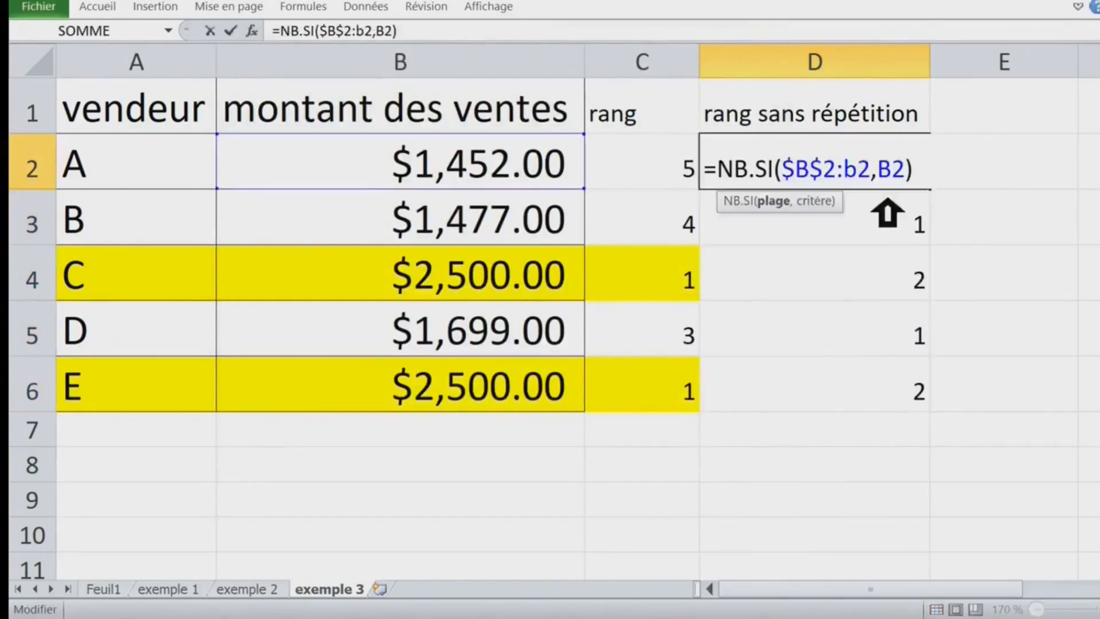
{"action": "key", "text": "Return"}
{"action": "left_click", "coordinate": [901, 182]}
{"action": "double_click", "coordinate": [945, 196]}
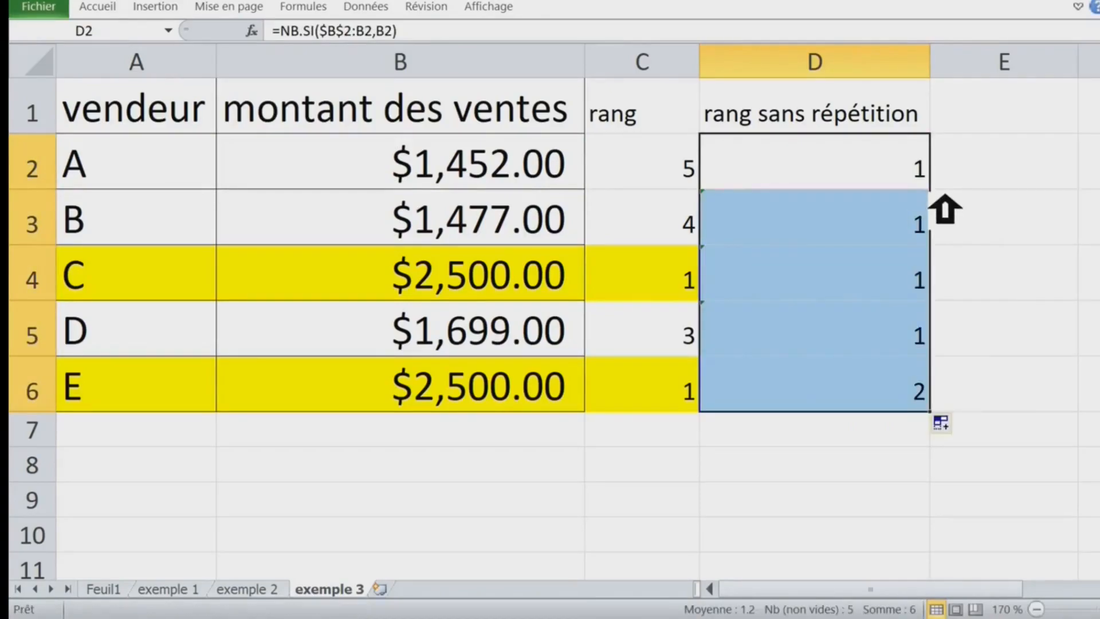
{"action": "double_click", "coordinate": [876, 181]}
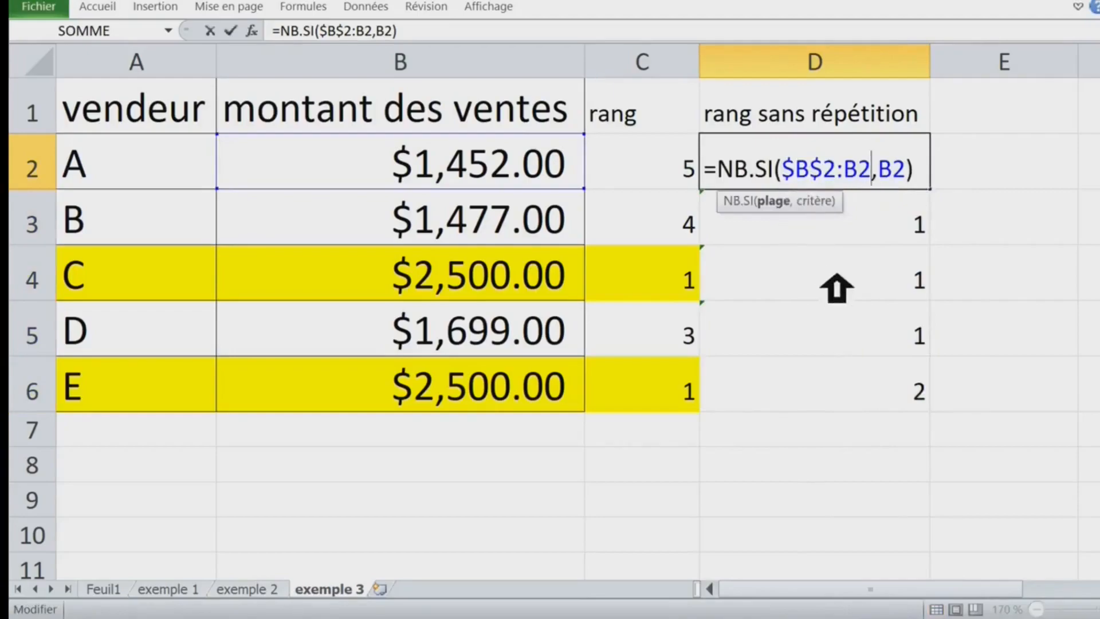
{"action": "key", "text": "Escape"}
Format cells D1:D6 with a black background fill and a white font colour.
{"action": "left_click_drag", "start_coordinate": [825, 115], "coordinate": [850, 395]}
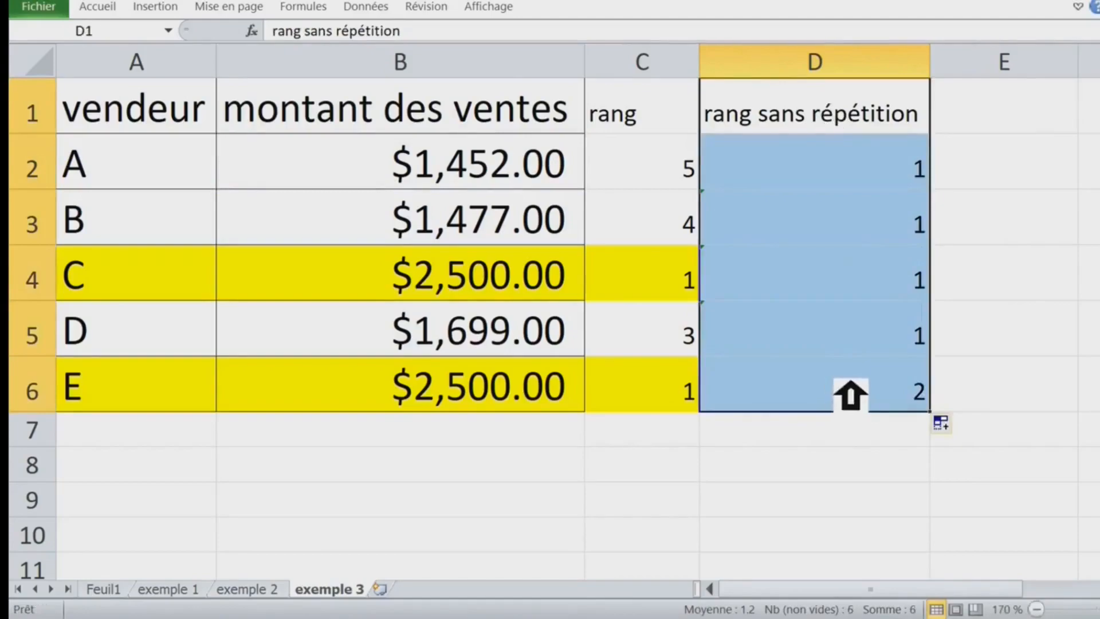
{"action": "key", "text": "ctrl+1"}
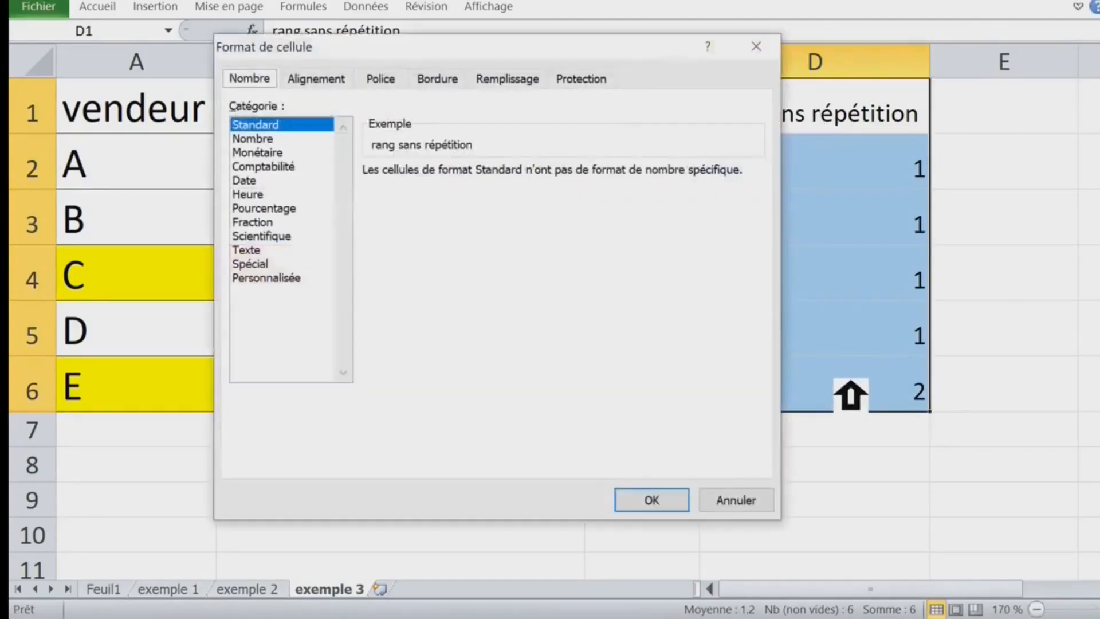
{"action": "left_click", "coordinate": [393, 80]}
{"action": "left_click", "coordinate": [439, 79]}
{"action": "left_click", "coordinate": [508, 79]}
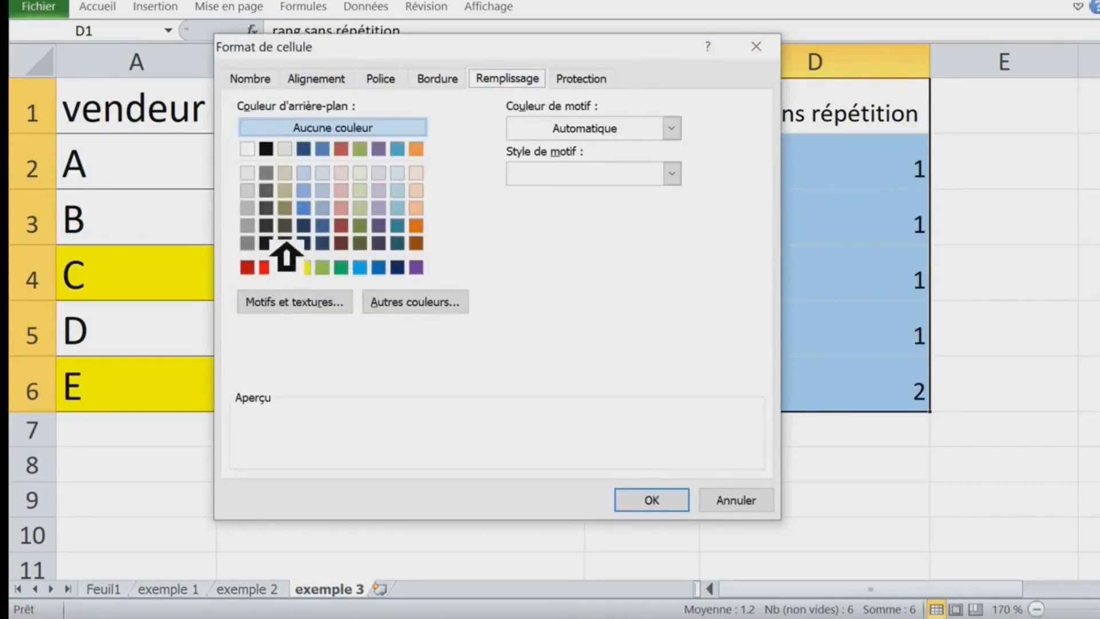
{"action": "left_click", "coordinate": [286, 243]}
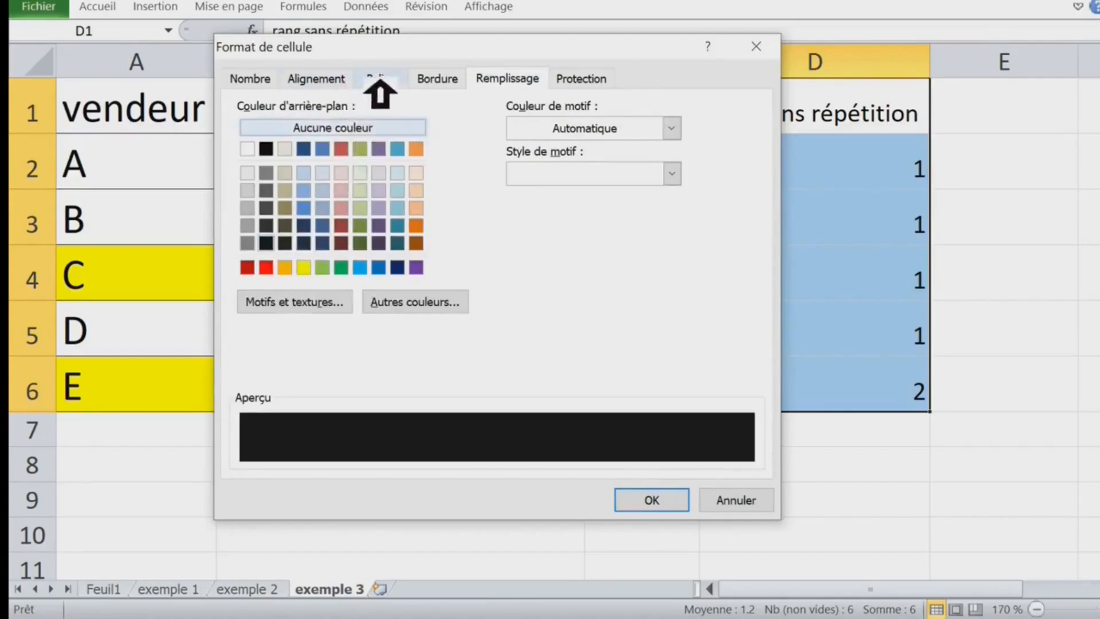
{"action": "left_click", "coordinate": [386, 80]}
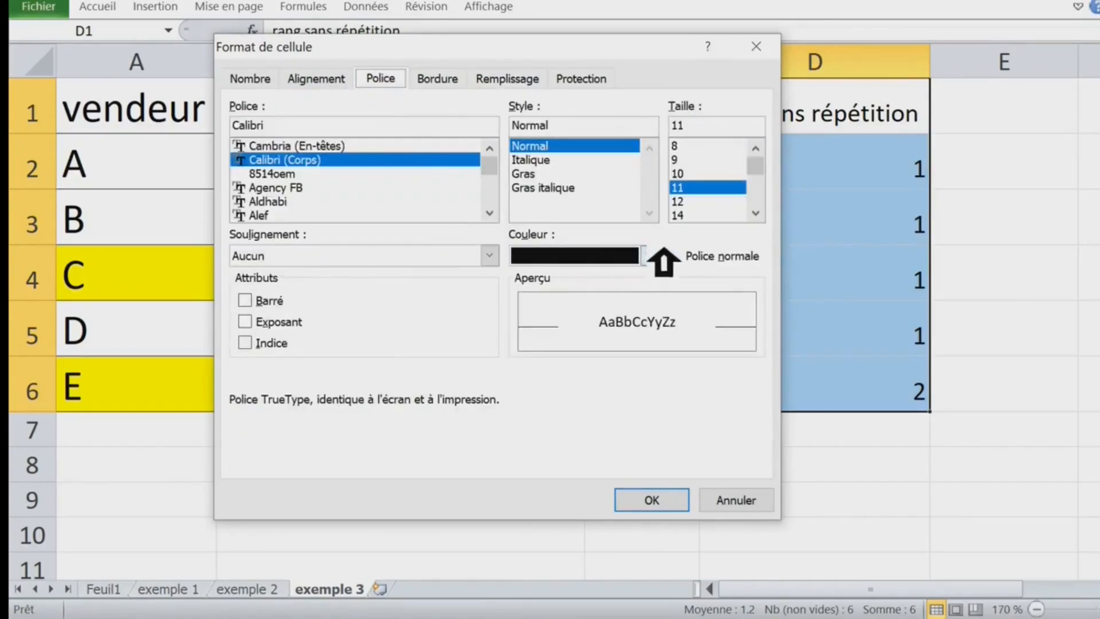
{"action": "left_click", "coordinate": [661, 253]}
{"action": "left_click", "coordinate": [517, 316]}
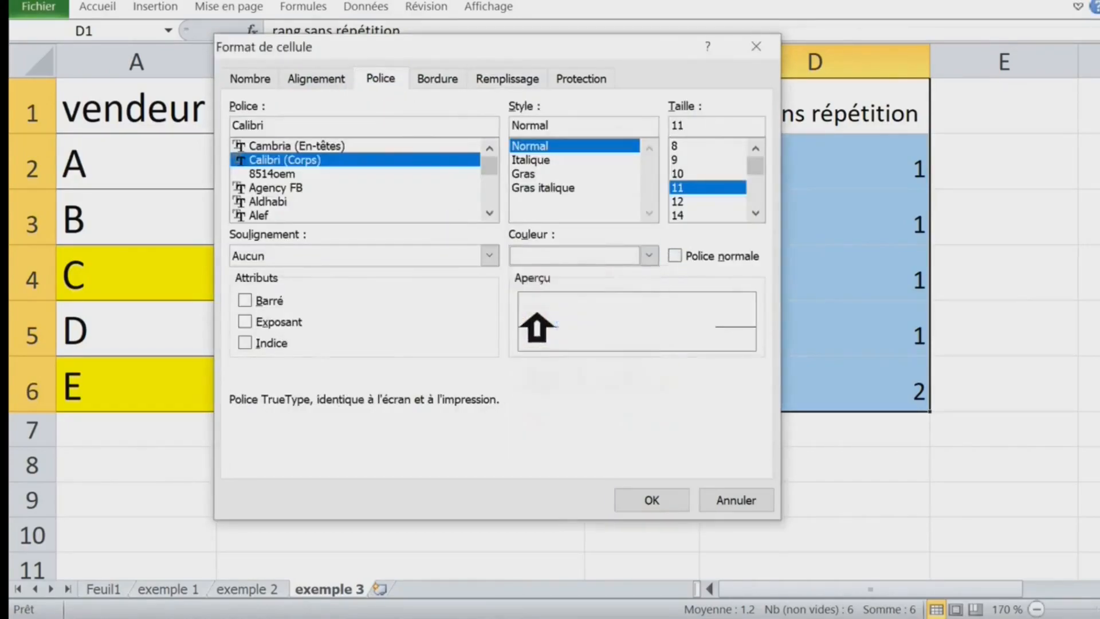
{"action": "left_click", "coordinate": [655, 498]}
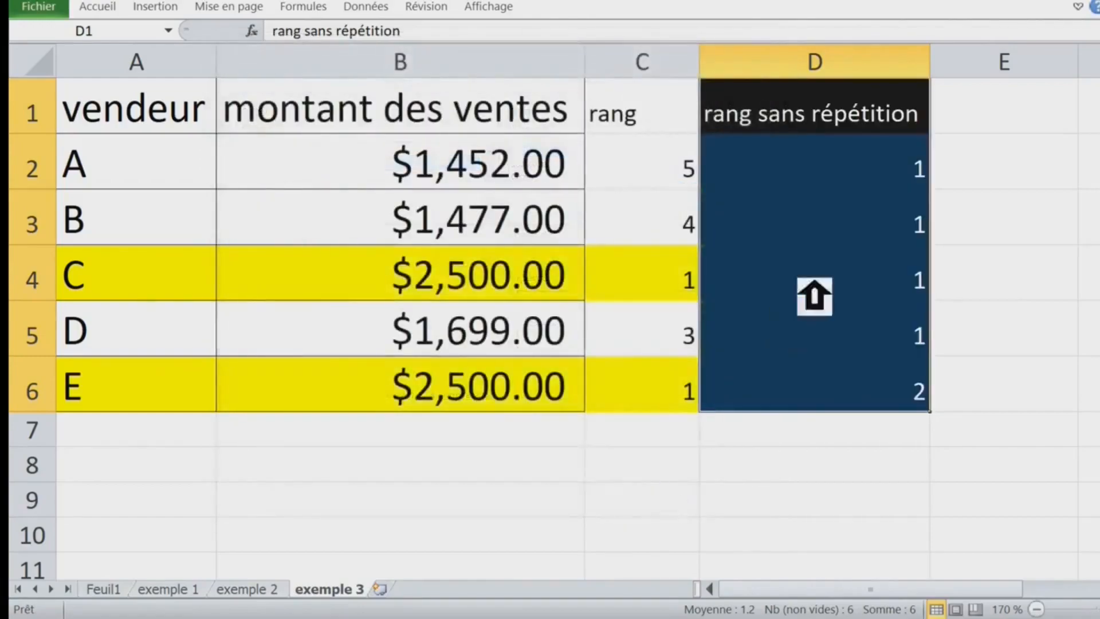
Open the D2 formula for editing and append the start of a RANG function after the NB.SI part with +rang(.
{"action": "left_click", "coordinate": [848, 188]}
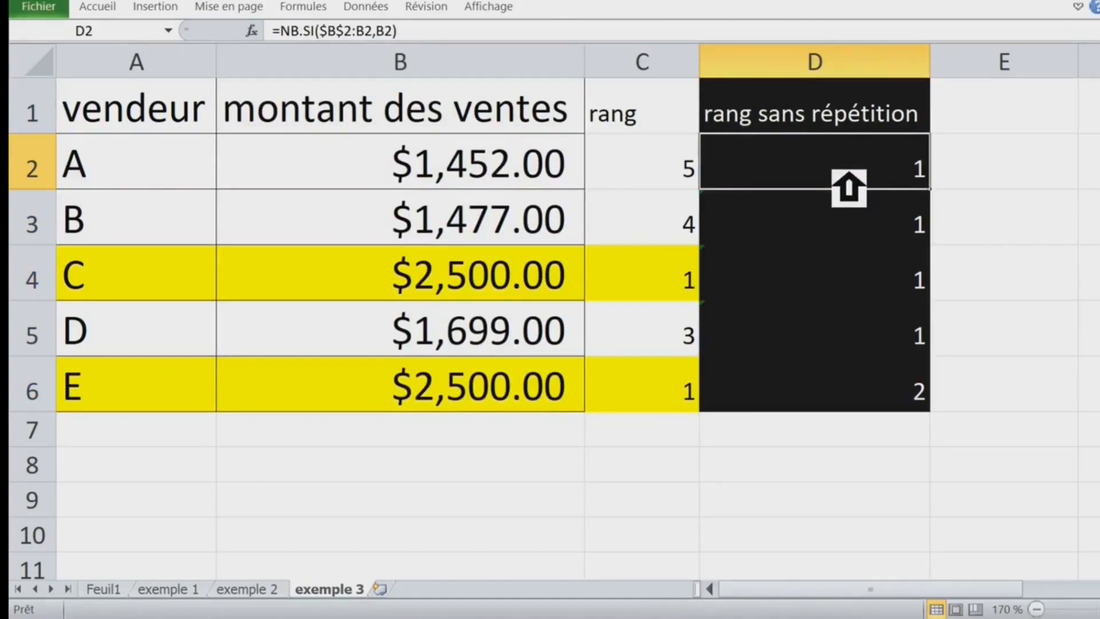
{"action": "double_click", "coordinate": [849, 188]}
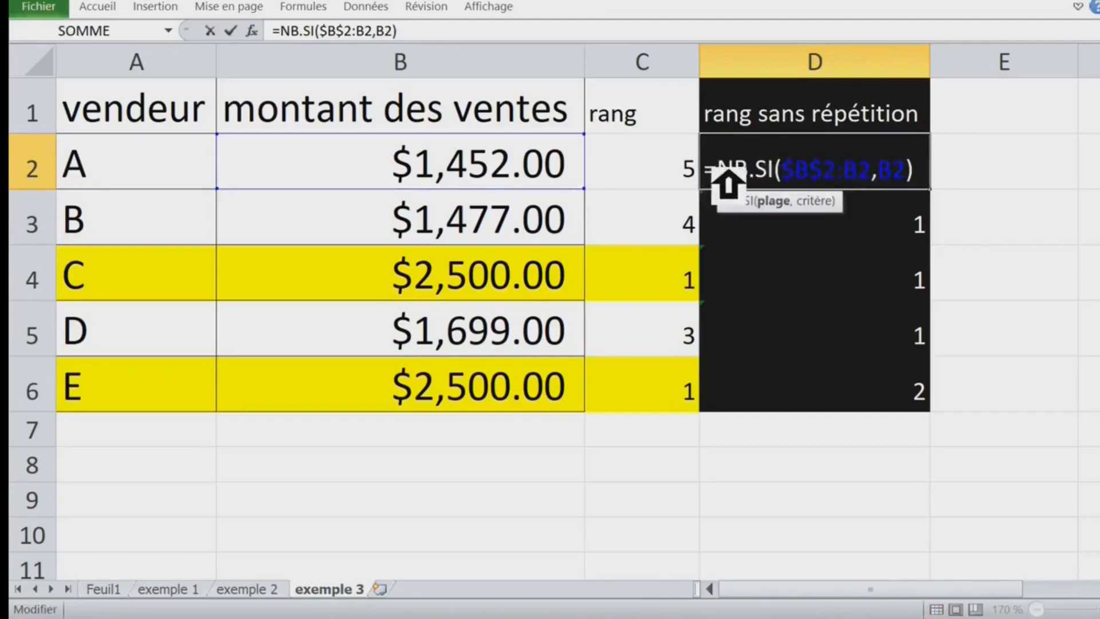
{"action": "left_click_drag", "start_coordinate": [726, 184], "coordinate": [951, 180]}
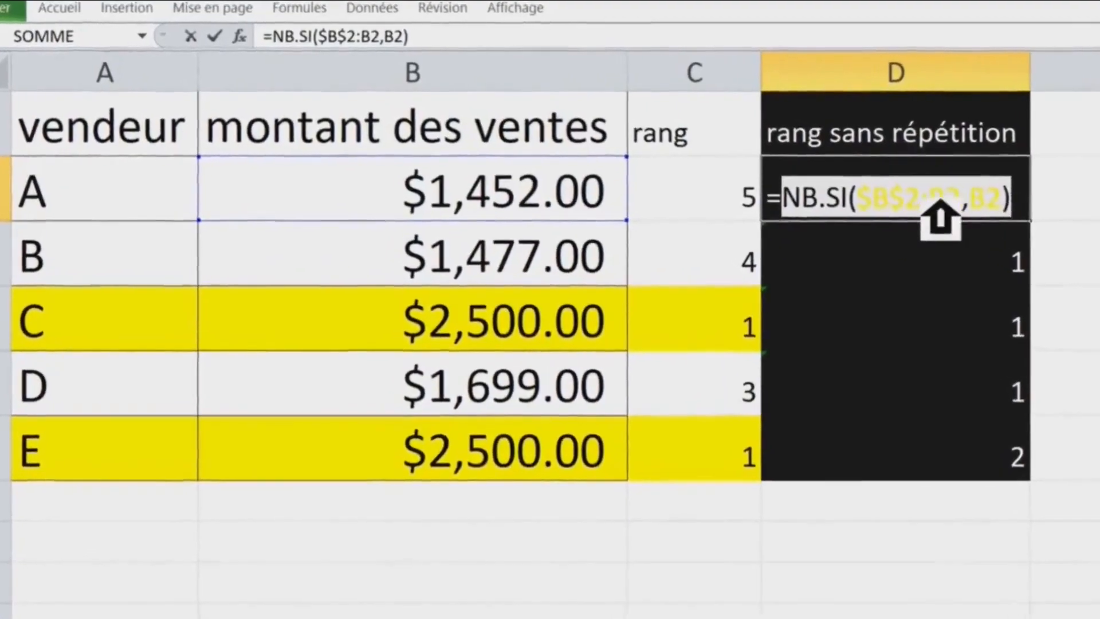
{"action": "left_click", "coordinate": [858, 178]}
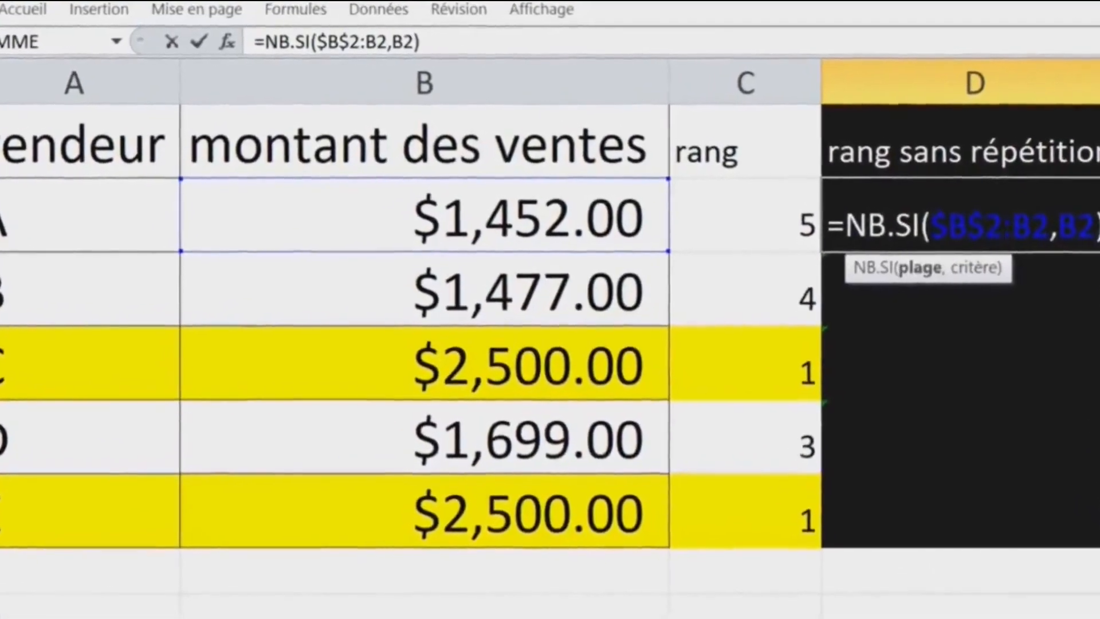
{"action": "type", "text": "+"}
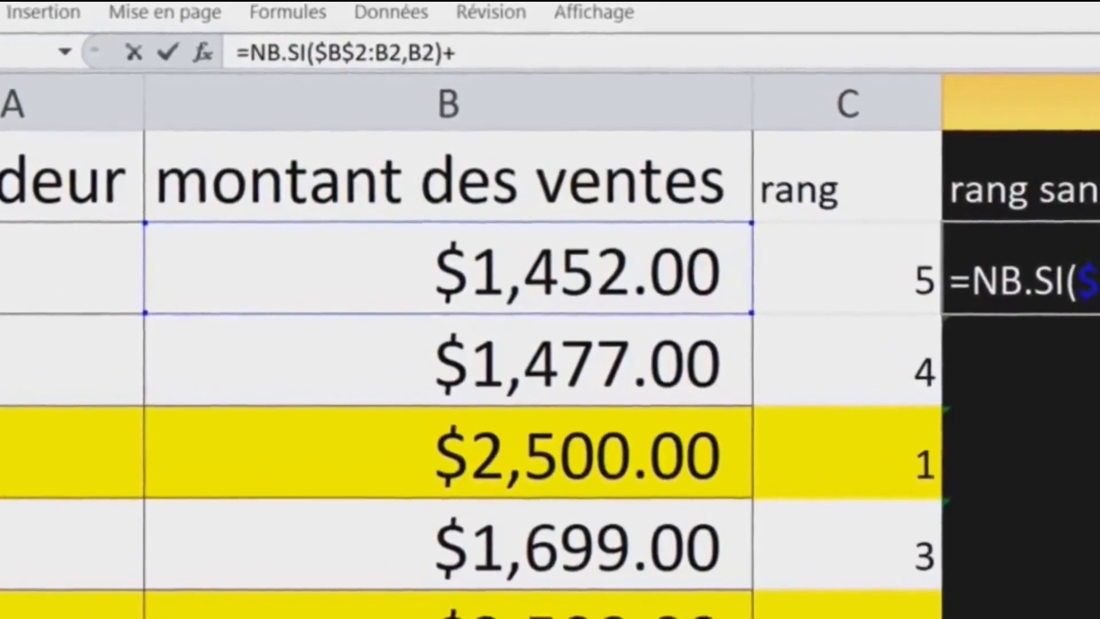
{"action": "type", "text": "rang"}
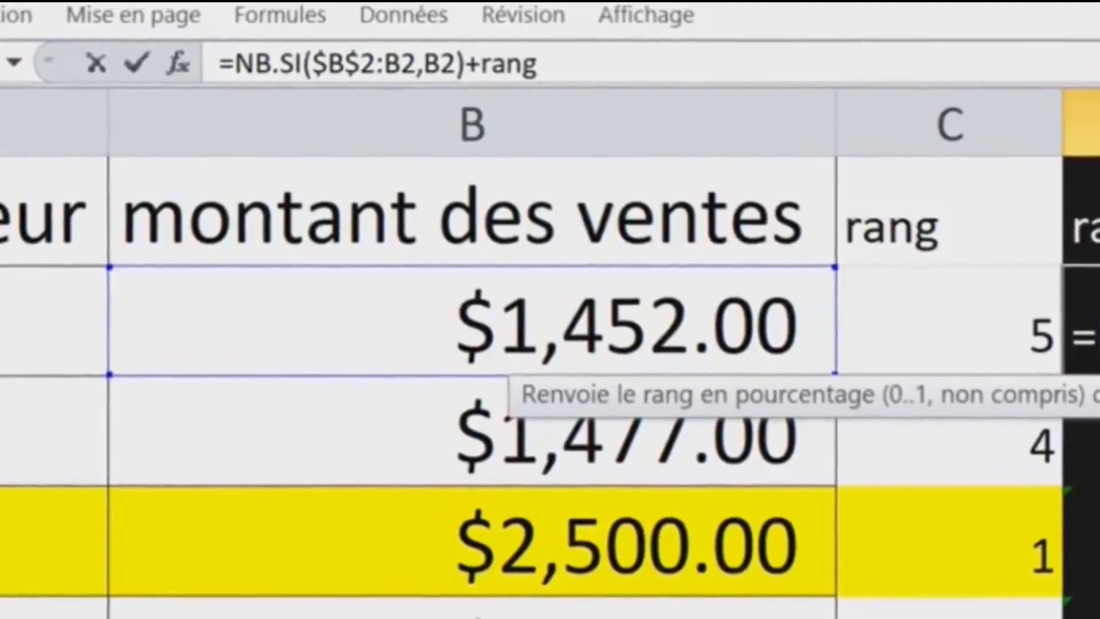
{"action": "type", "text": "("}
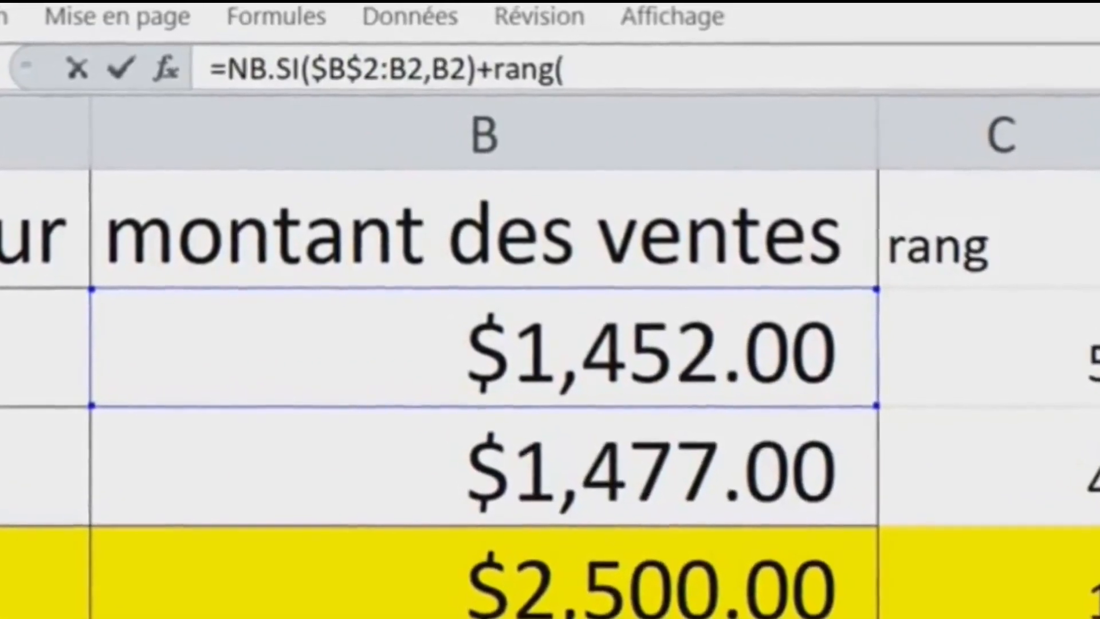
Fill in the RANG arguments in D2 with B2 as the number and B2:B6 as an absolute reference range.
{"action": "left_click", "coordinate": [744, 355]}
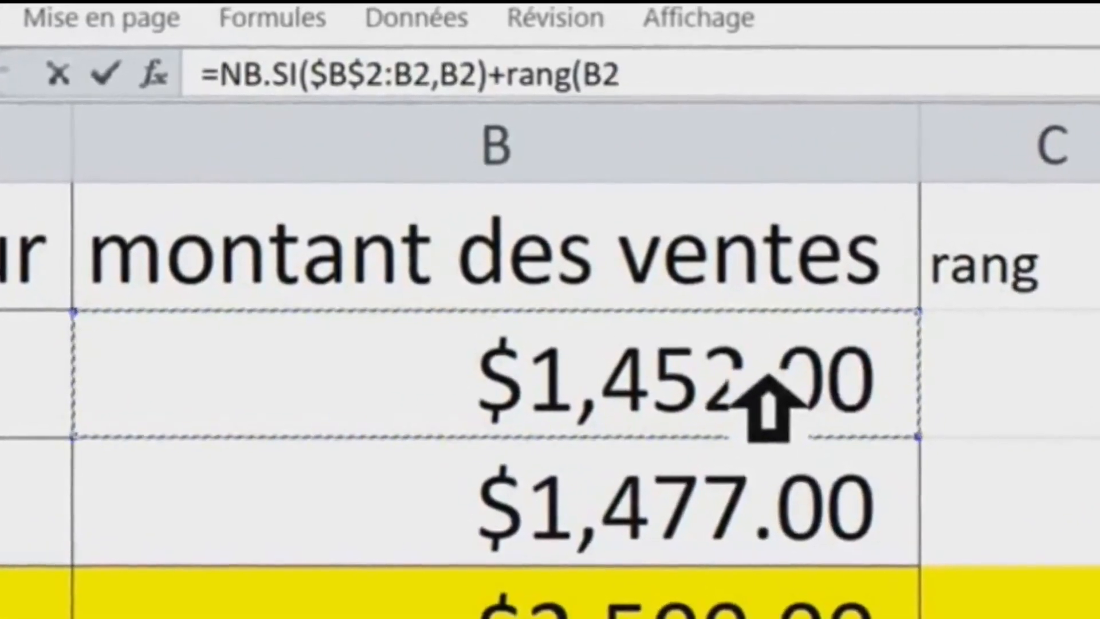
{"action": "type", "text": ";"}
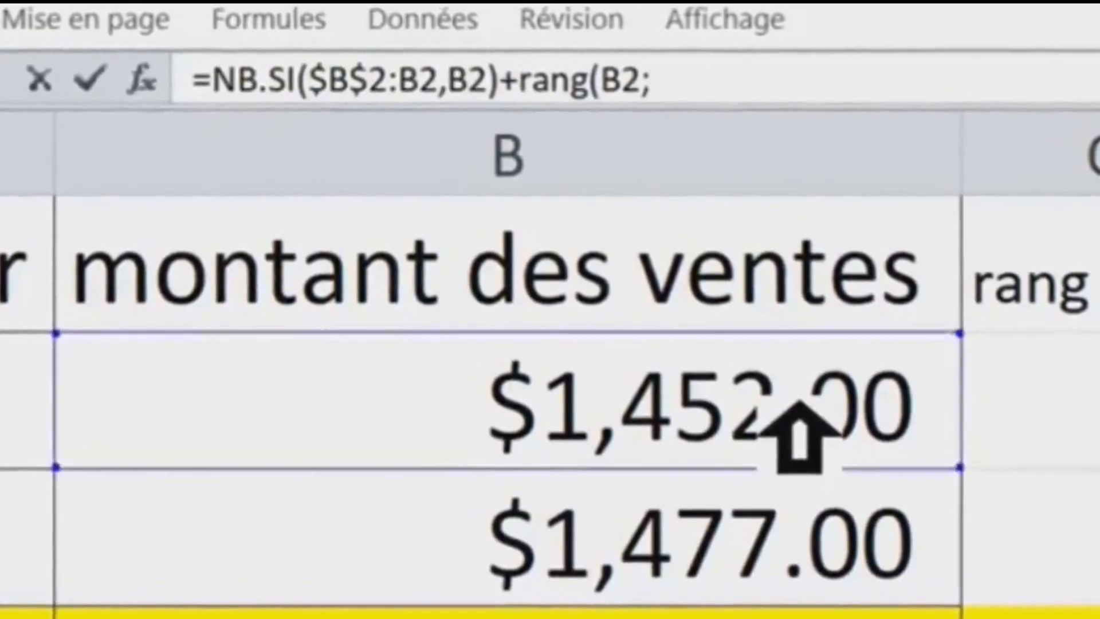
{"action": "key", "text": "BackSpace"}
{"action": "type", "text": ","}
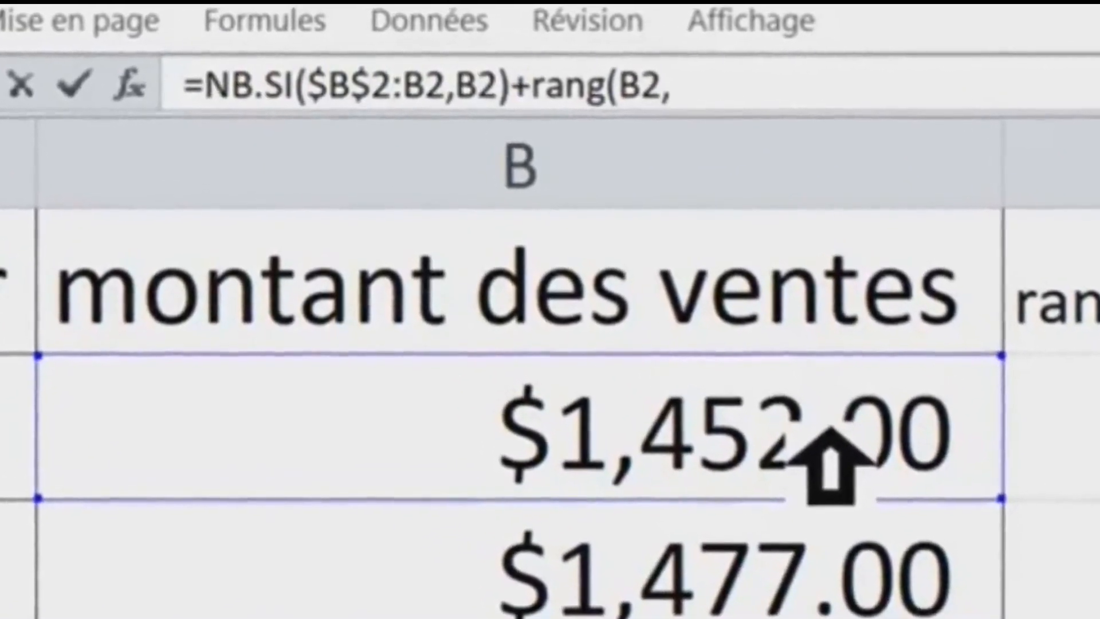
{"action": "left_click_drag", "start_coordinate": [645, 462], "coordinate": [645, 618]}
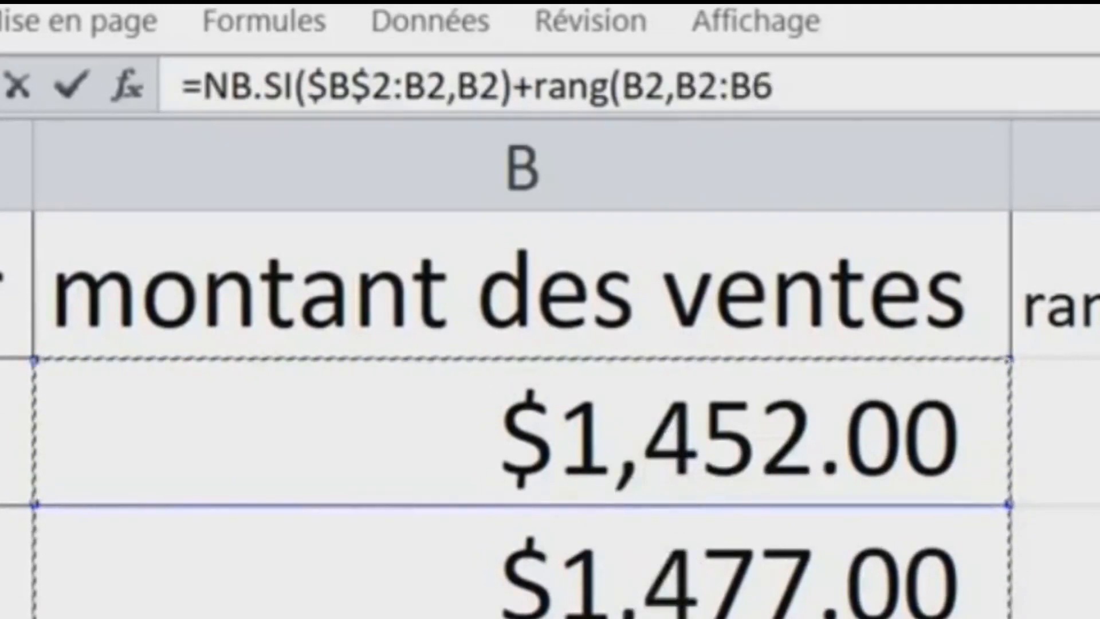
{"action": "key", "text": "F4"}
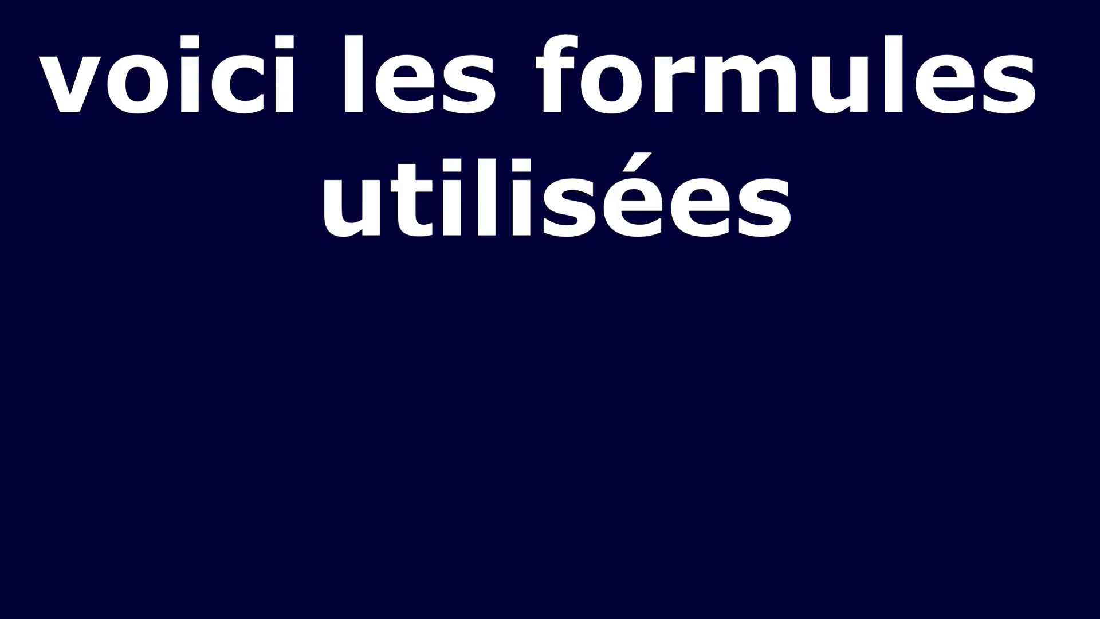